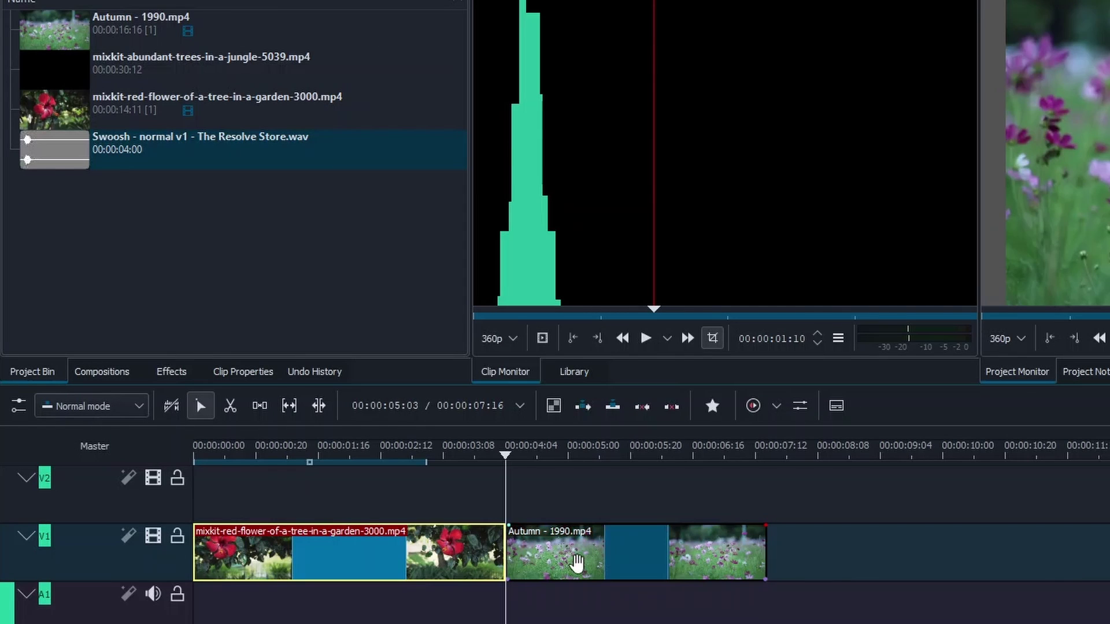
# Clear the 'blur' search in the video effects list so every effect category shows
pyautogui.click(576, 562)
pyautogui.click(427, 564)
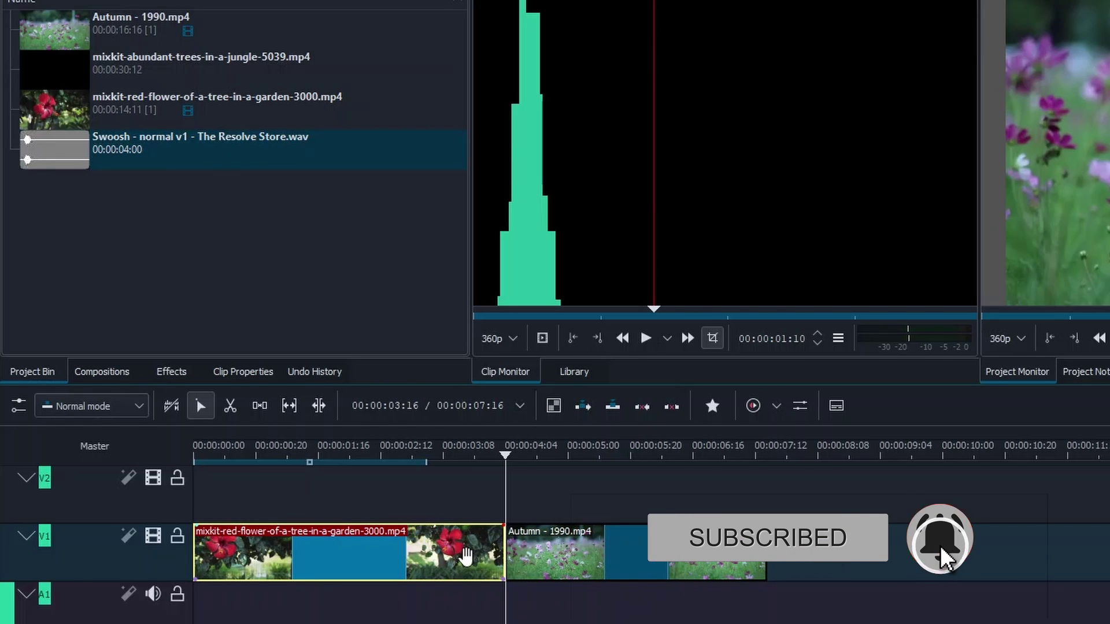
pyautogui.click(171, 368)
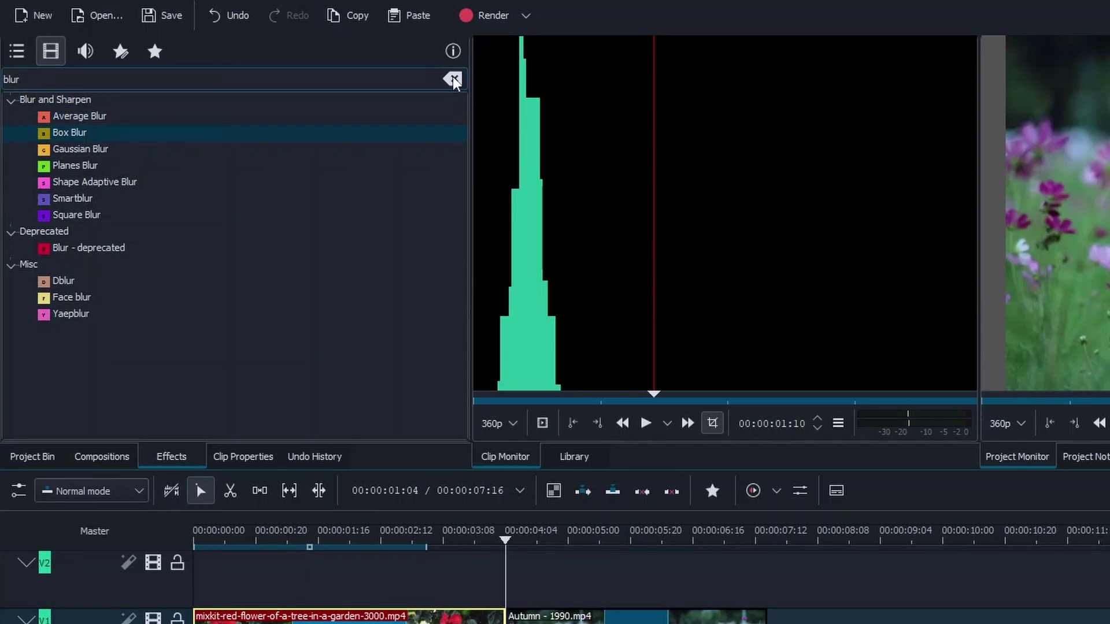
pyautogui.click(454, 81)
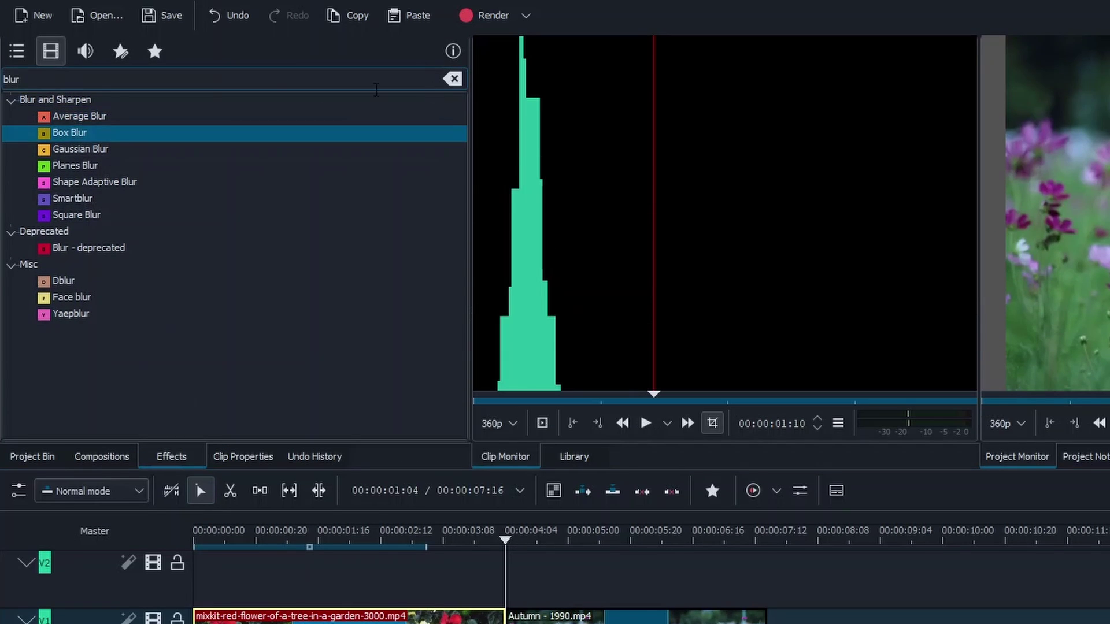
pyautogui.click(15, 52)
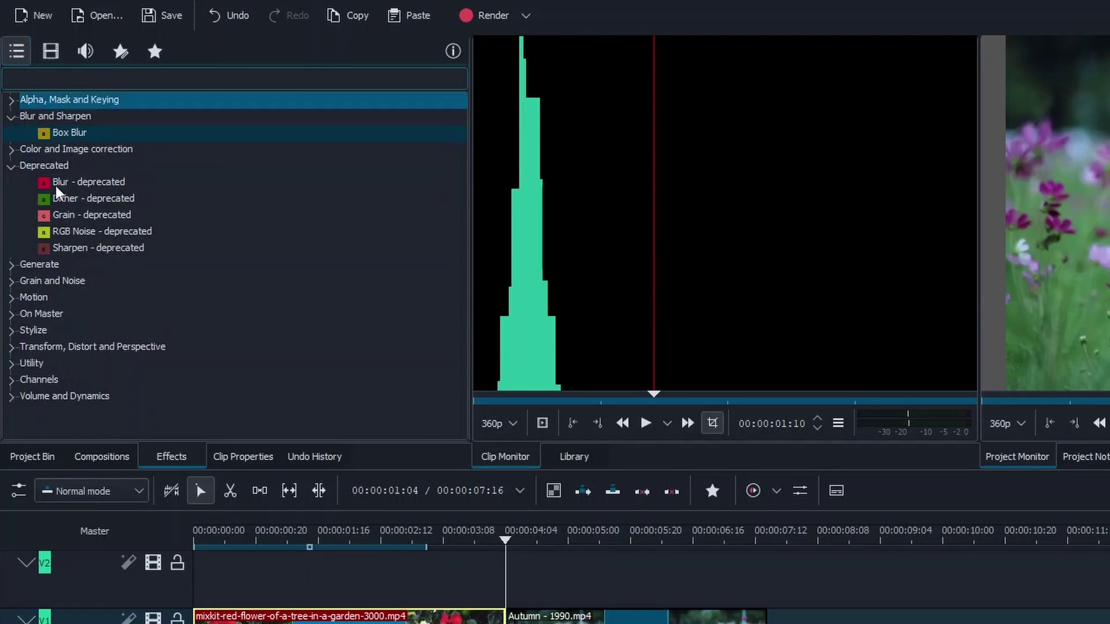
# Drag Transform from Transform, Distort and Perspective onto the red-flower and Autumn clips
pyautogui.click(69, 349)
pyautogui.scroll(-2, 68, 351)
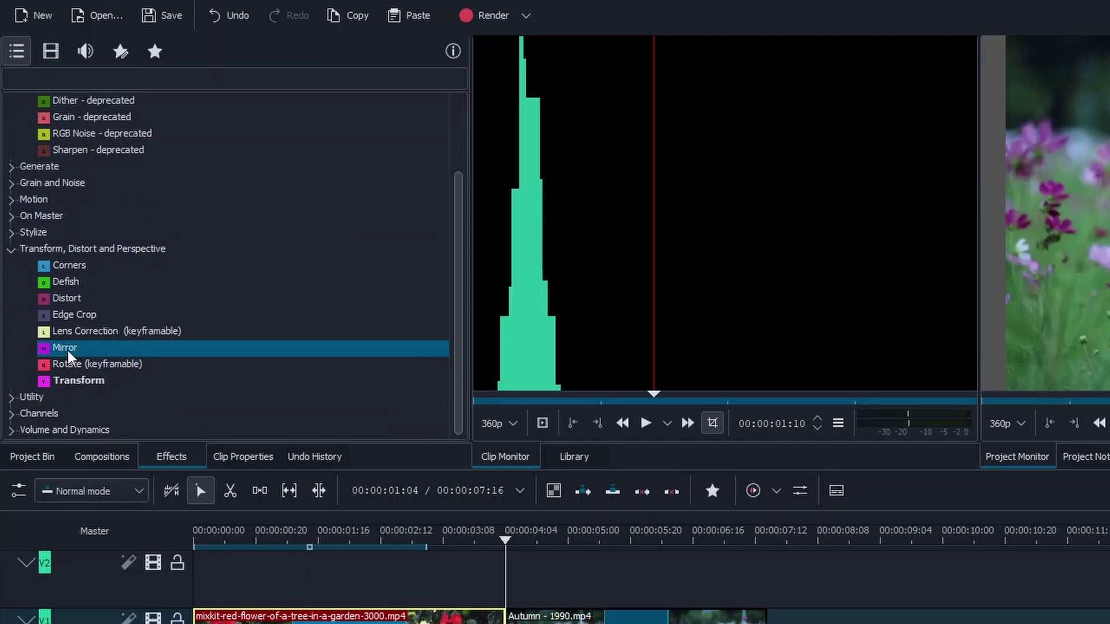
pyautogui.click(91, 386)
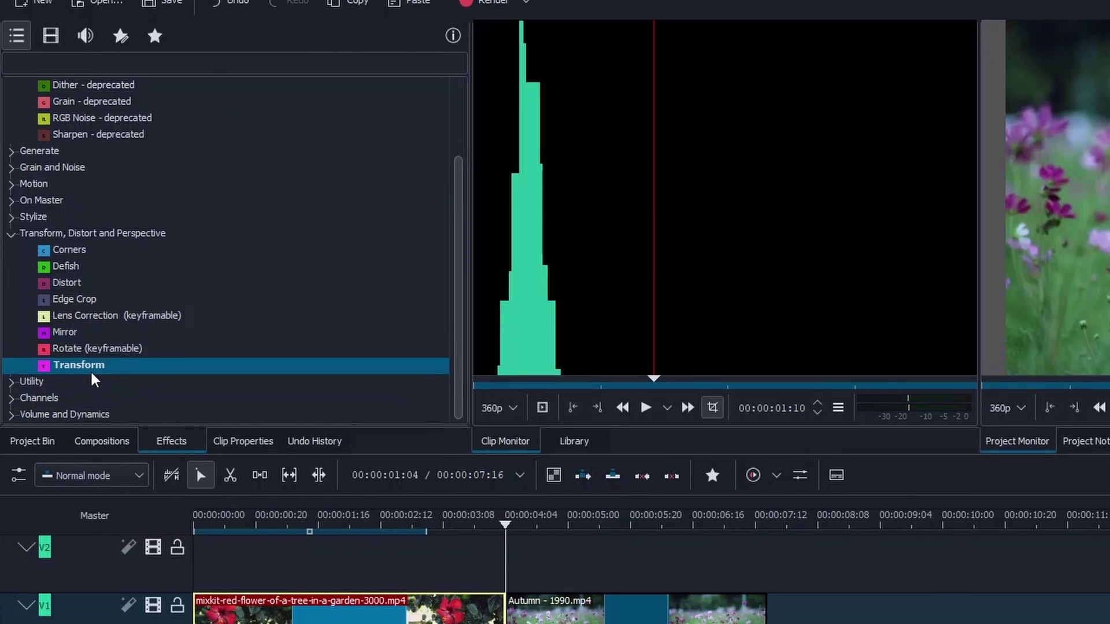
pyautogui.moveTo(90, 386); pyautogui.dragTo(380, 555)
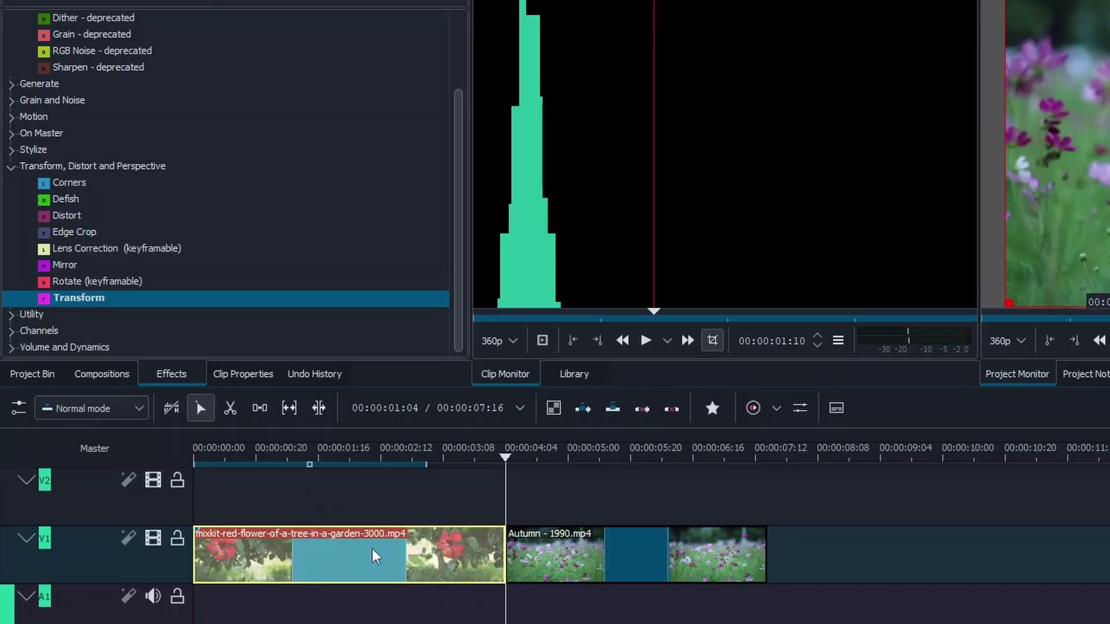
pyautogui.moveTo(63, 303); pyautogui.dragTo(658, 552)
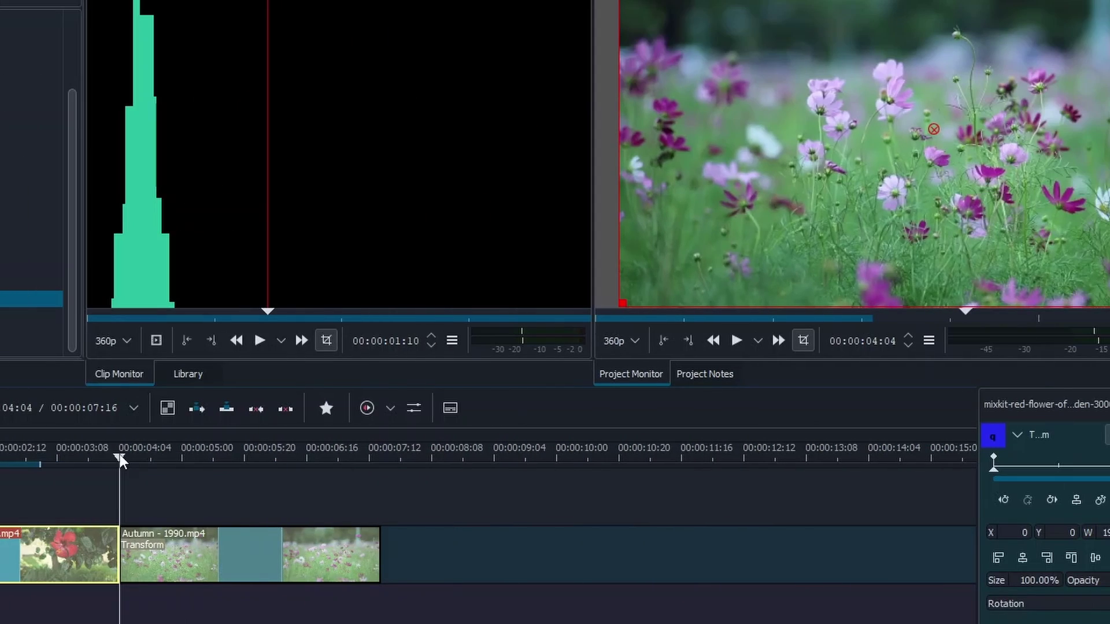
# Add a starting 100% size Transform keyframe a few frames before the cut
pyautogui.moveTo(120, 454); pyautogui.dragTo(117, 456)
pyautogui.press('Right')
pyautogui.press('Left')
pyautogui.press('Right')
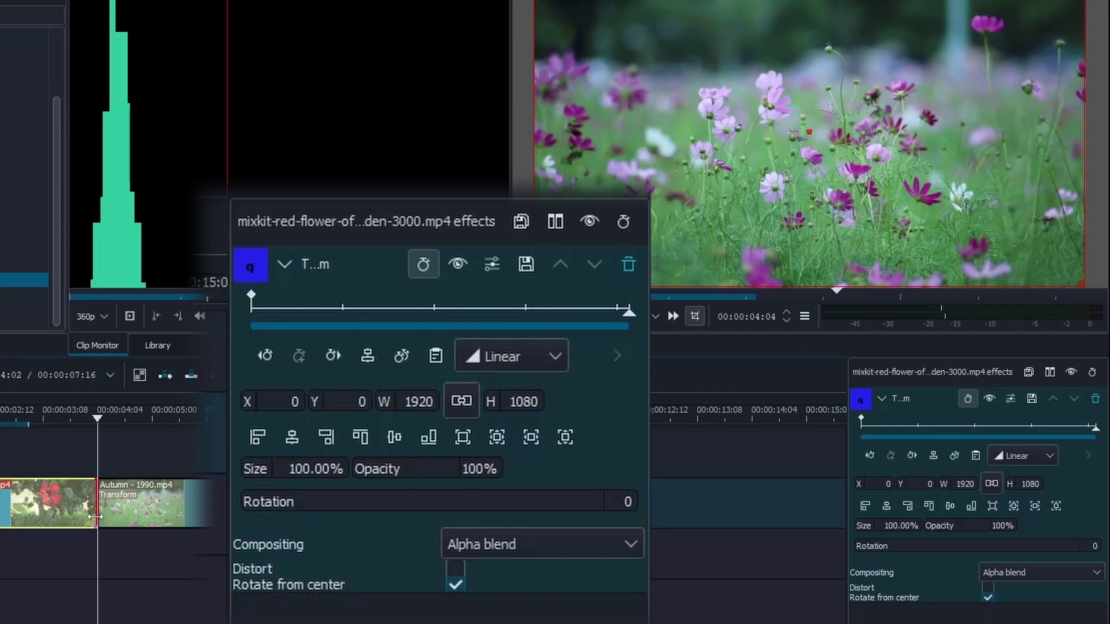
pyautogui.press('Left')
pyautogui.press('Left')
pyautogui.press('Left')
pyautogui.press('Left')
pyautogui.press('Left')
pyautogui.press('Left')
pyautogui.press('Left')
pyautogui.press('Left')
pyautogui.press('Left')
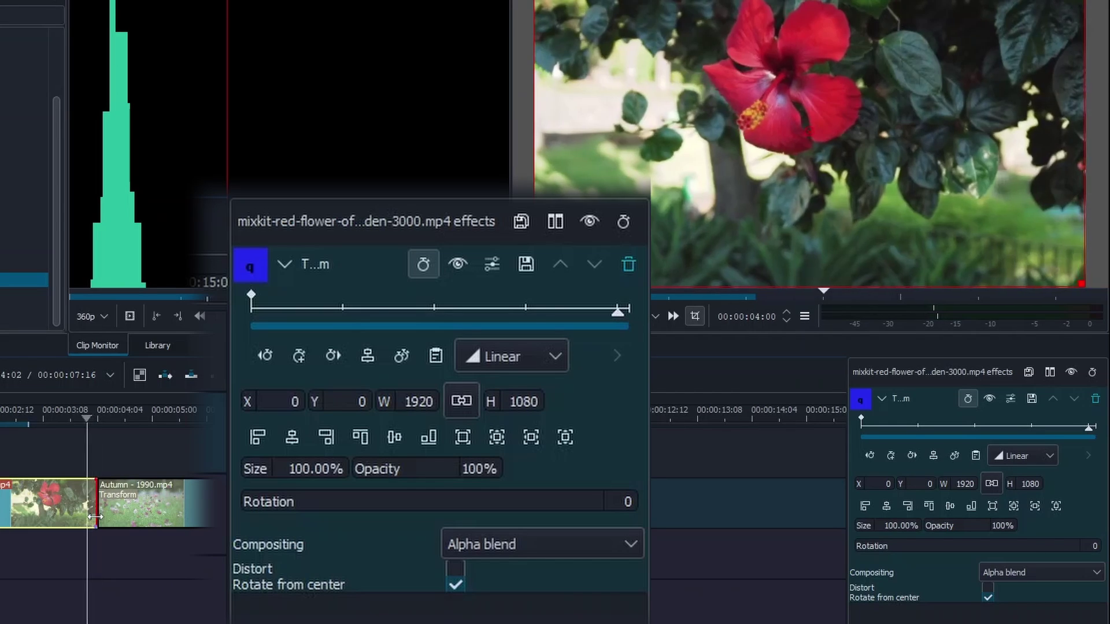
pyautogui.press('Left')
pyautogui.press('Left')
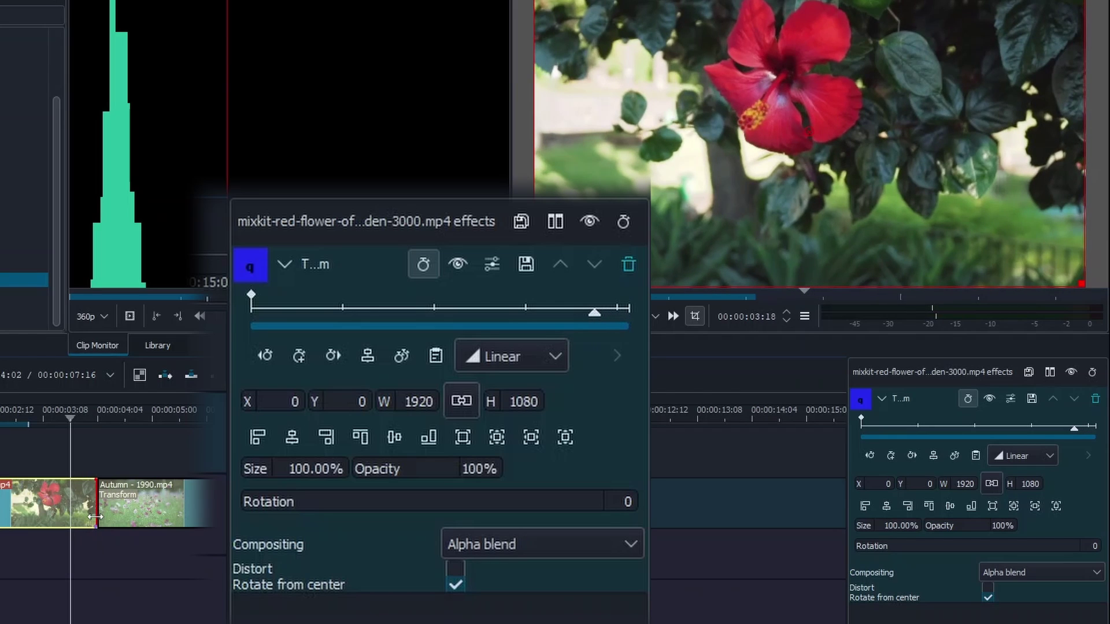
pyautogui.click(892, 457)
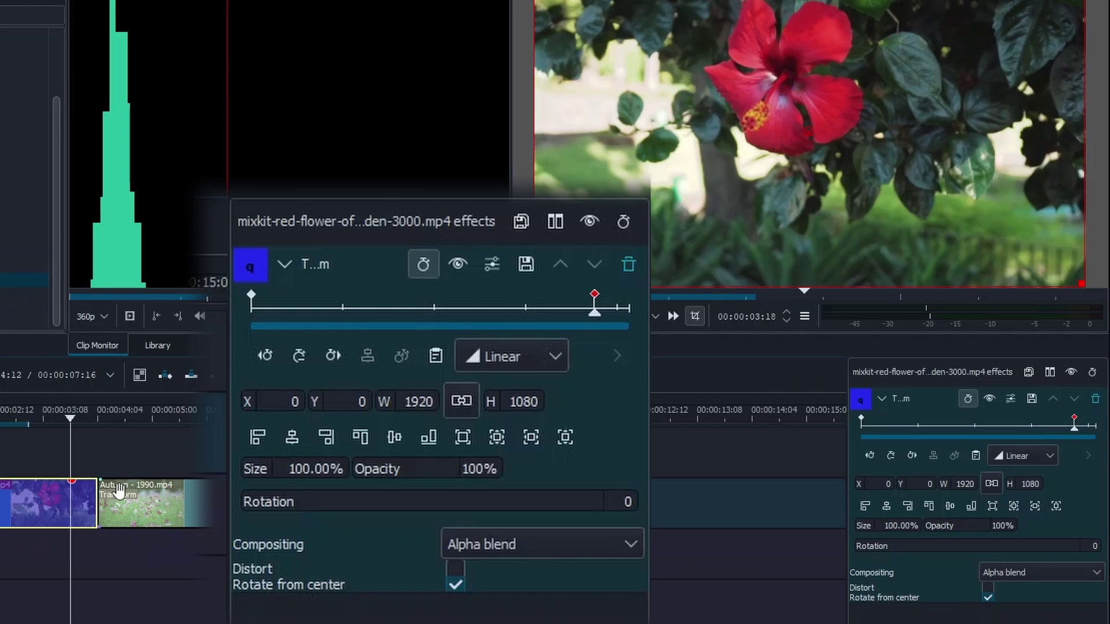
# Keyframe the red-flower clip's last frame with Size 200%
pyautogui.moveTo(72, 418); pyautogui.dragTo(101, 421)
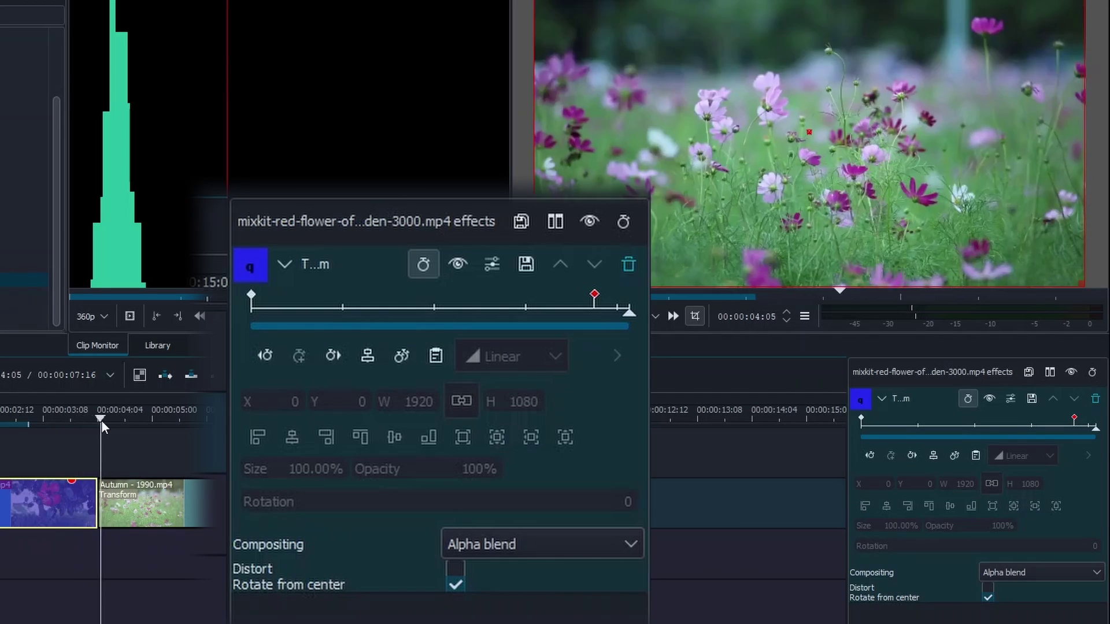
pyautogui.press('Left')
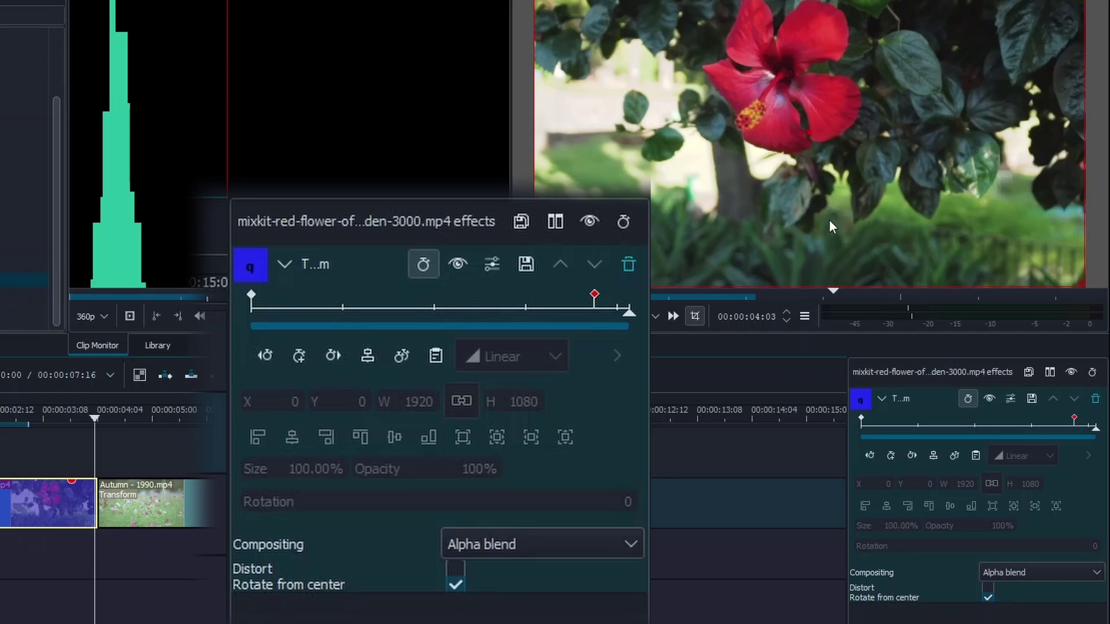
pyautogui.click(299, 356)
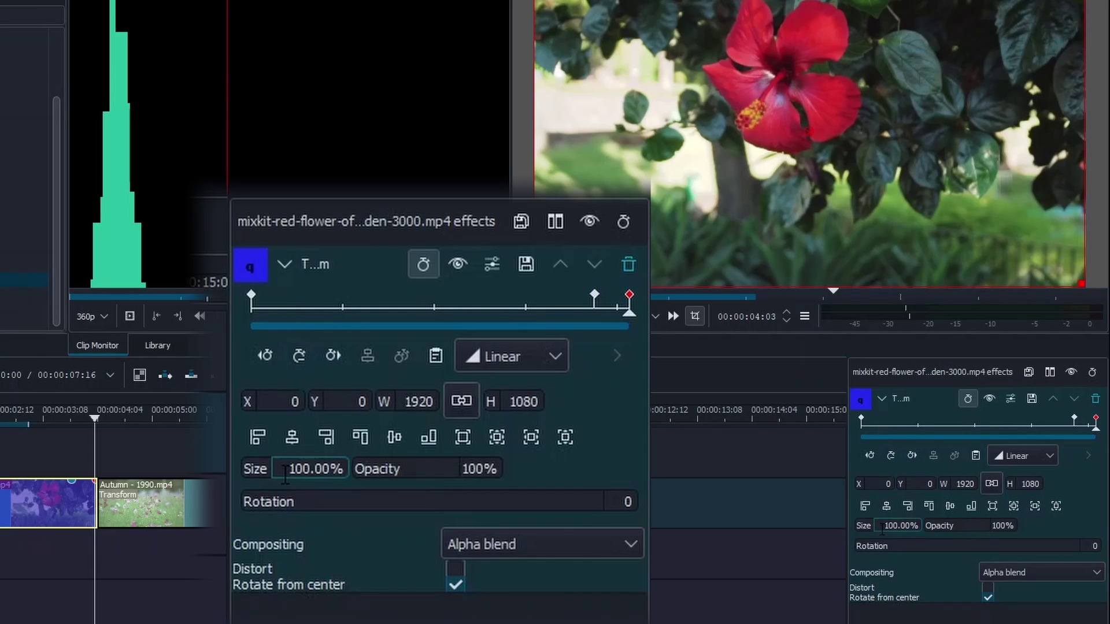
pyautogui.moveTo(287, 470); pyautogui.dragTo(349, 471)
pyautogui.write('200')
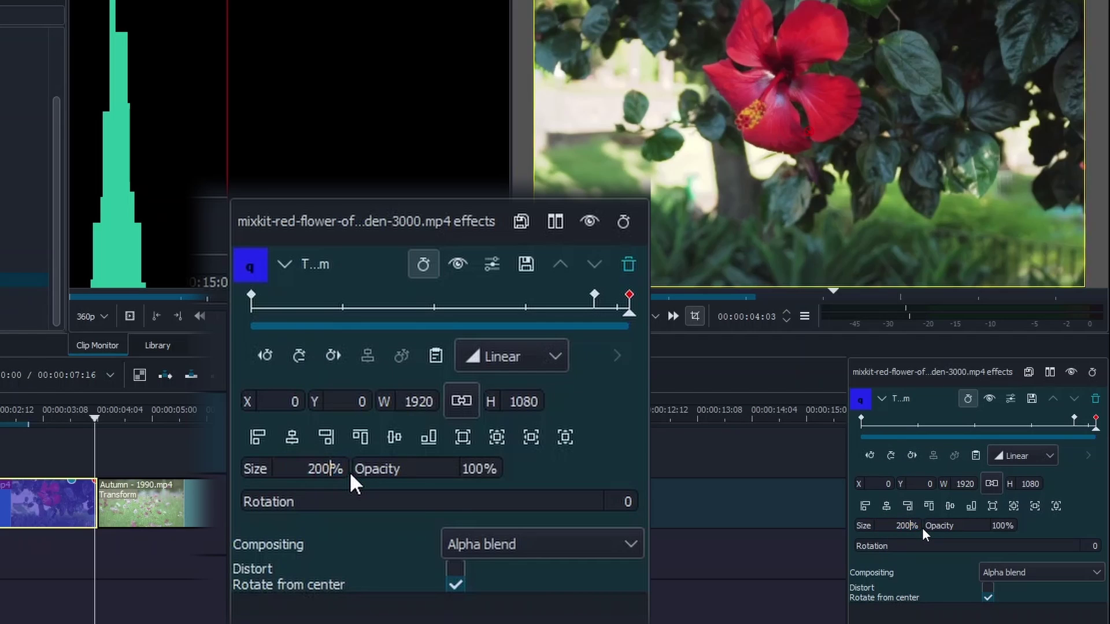
pyautogui.press('Return')
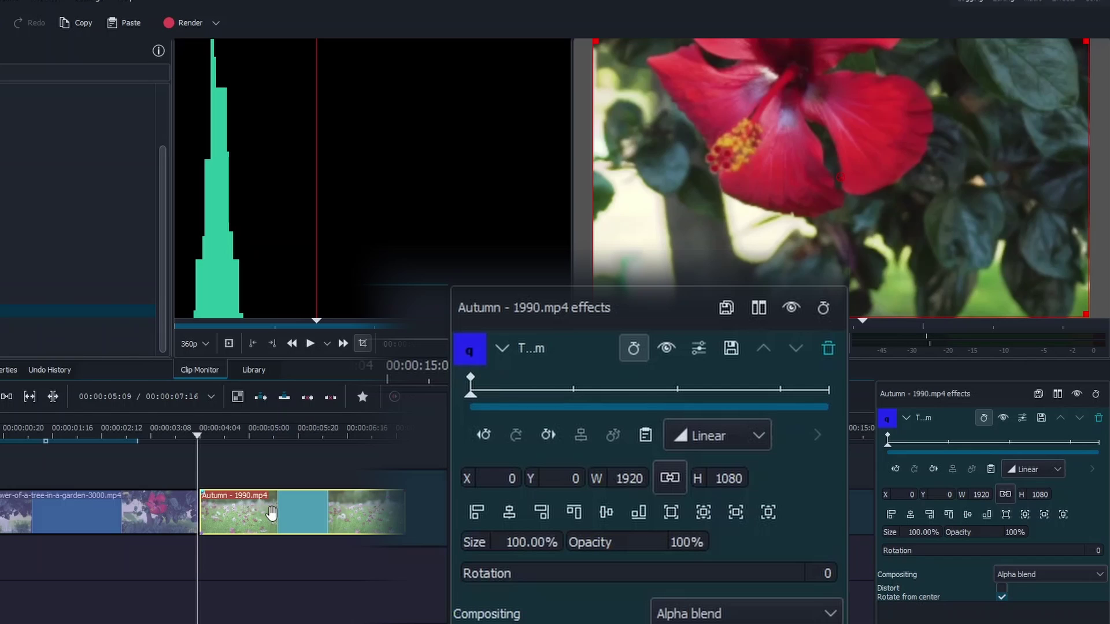
# Set the Autumn clip's first-frame Transform Size to 200%
pyautogui.press('Right')
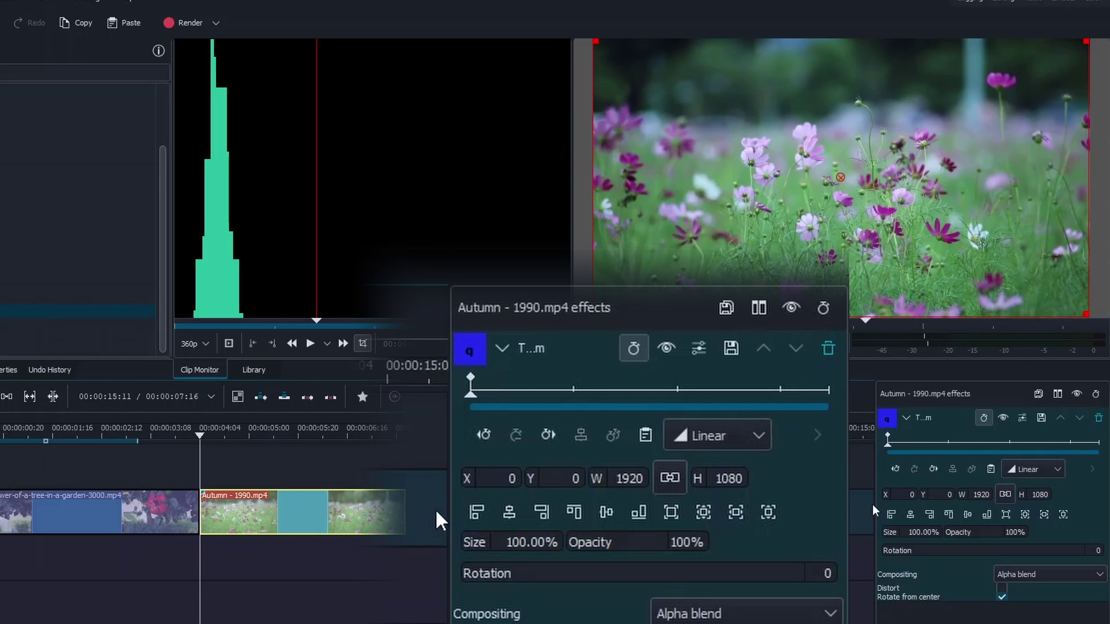
pyautogui.doubleClick(509, 542)
pyautogui.write('200')
pyautogui.press('Return')
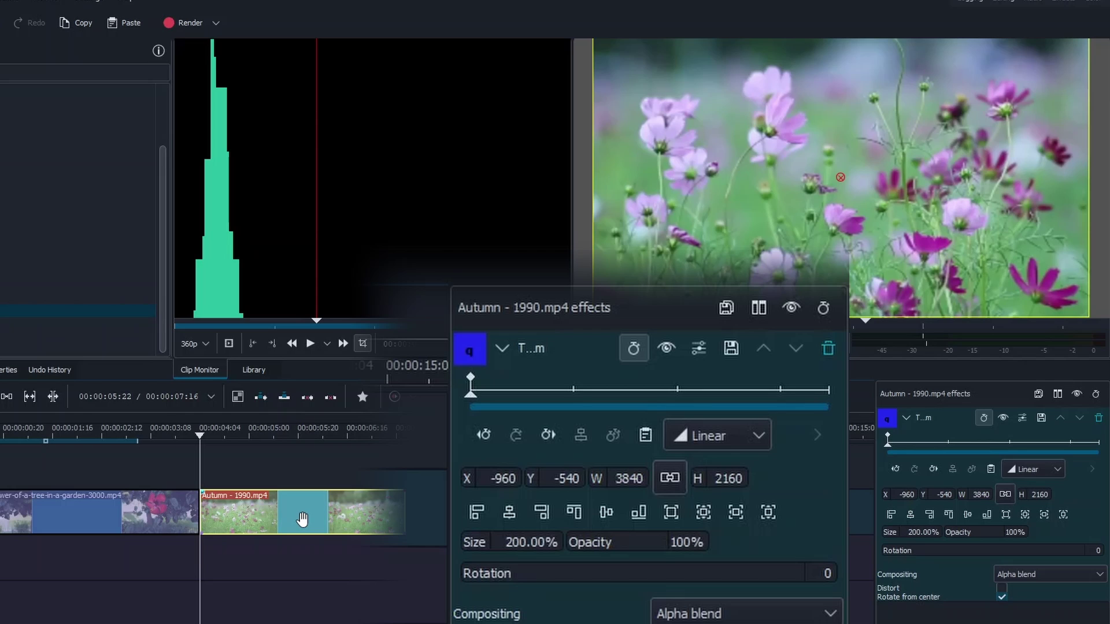
# Add a keyframe a few frames into the Autumn clip with Size 100%
pyautogui.press('space')
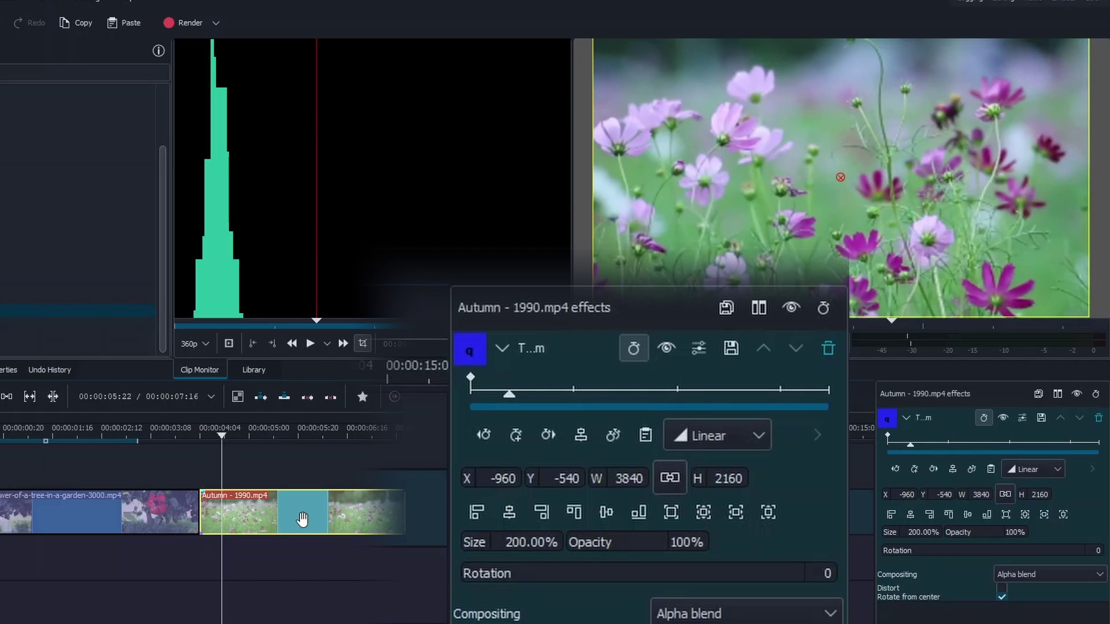
pyautogui.click(515, 433)
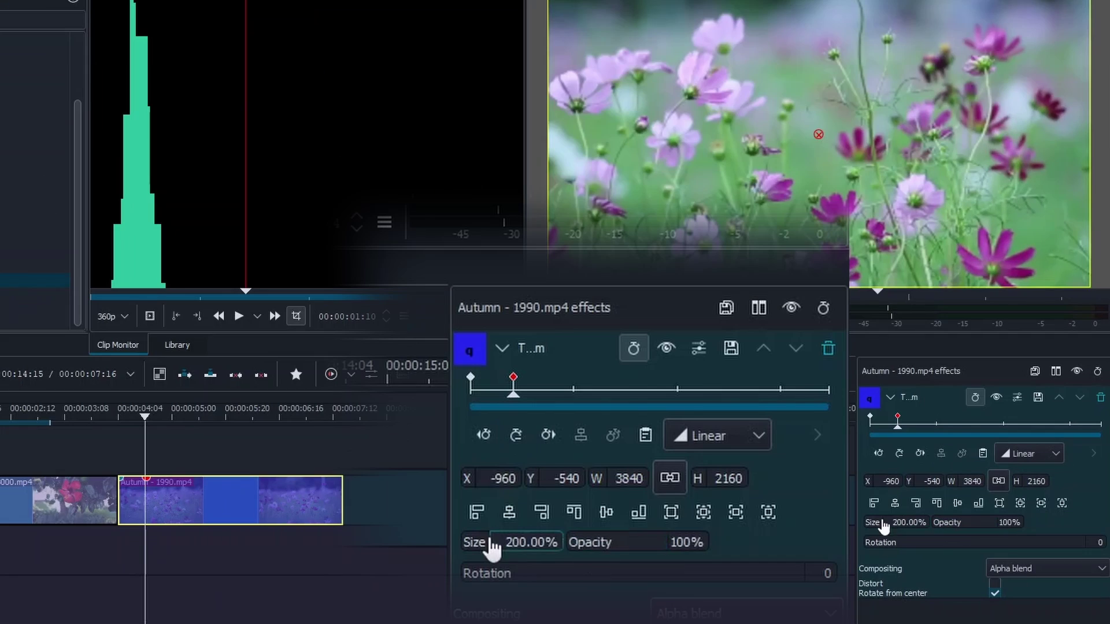
pyautogui.click(494, 546)
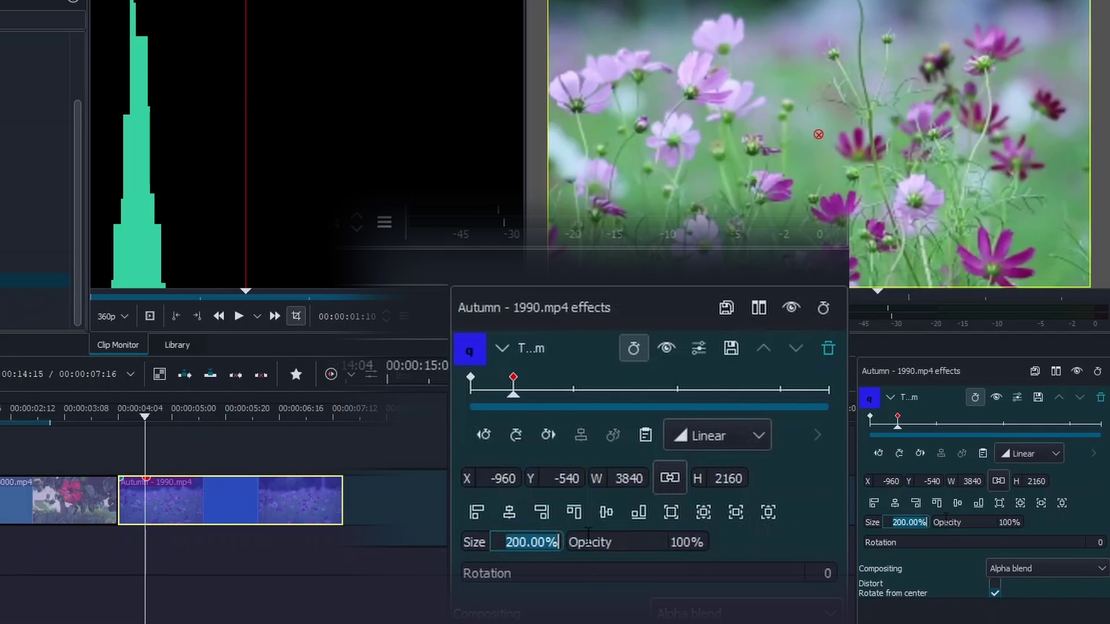
pyautogui.write('100')
pyautogui.press('Return')
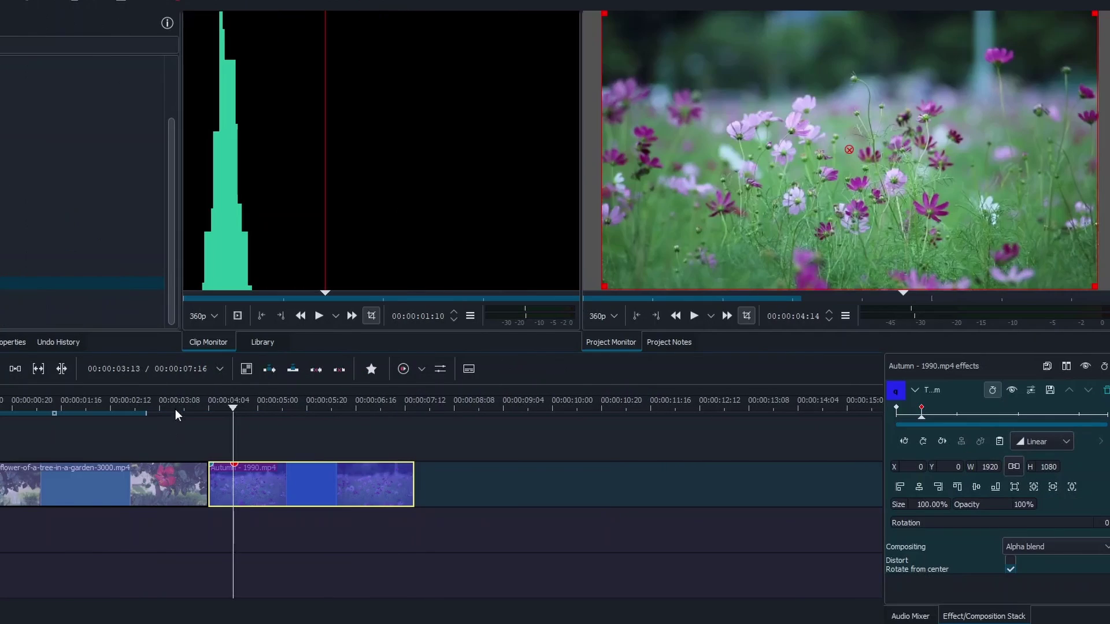
# Play back and scrub through the zoom transition from before the cut
pyautogui.click(82, 409)
pyautogui.press('space')
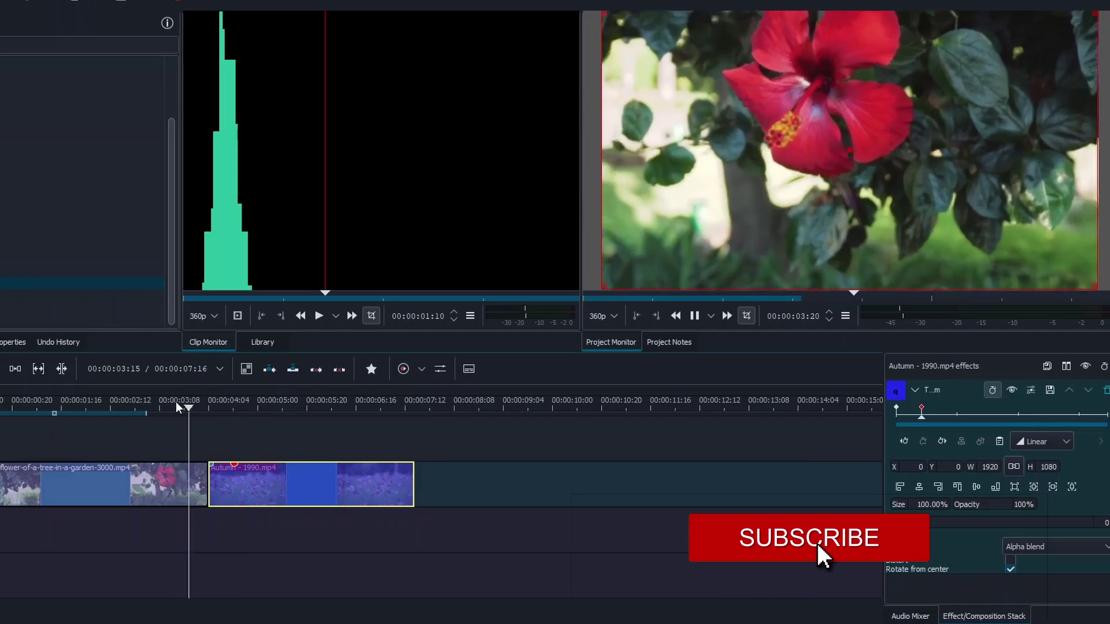
pyautogui.moveTo(258, 408); pyautogui.dragTo(206, 446)
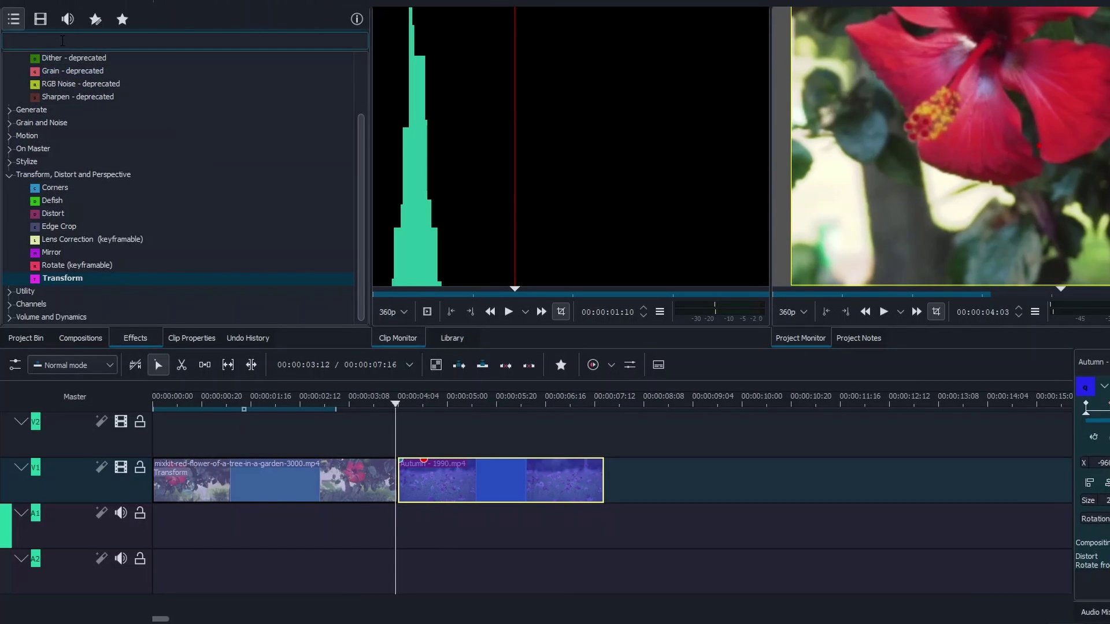
# Search 'blur' and drag Box Blur onto the red-flower clip and the Autumn clip
pyautogui.write('blur')
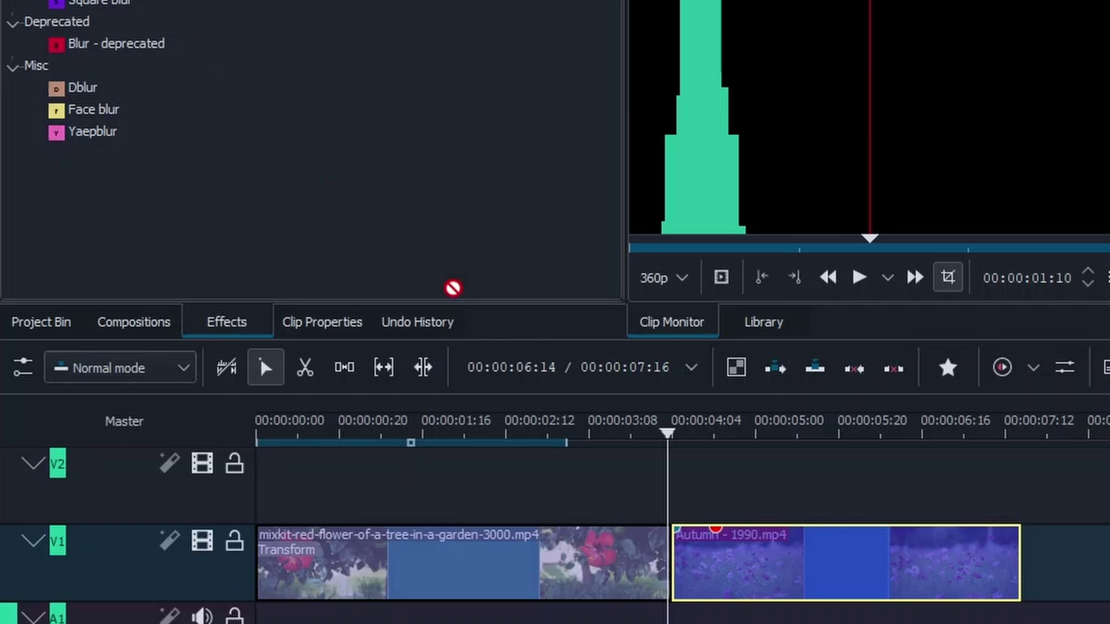
pyautogui.moveTo(453, 288); pyautogui.dragTo(607, 584)
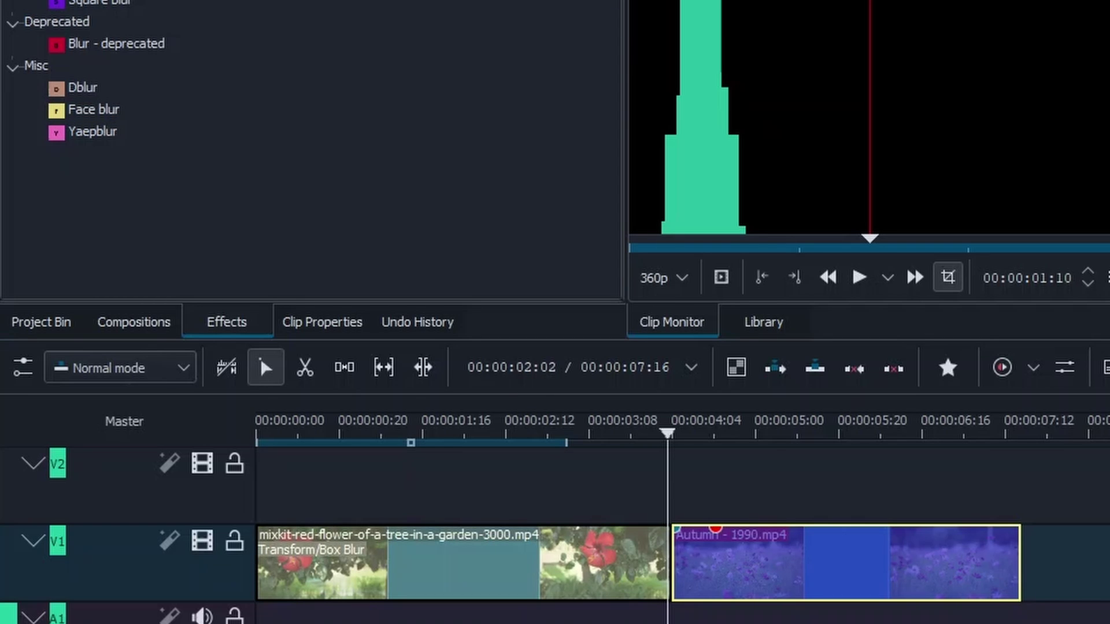
pyautogui.moveTo(818, 520); pyautogui.dragTo(798, 570)
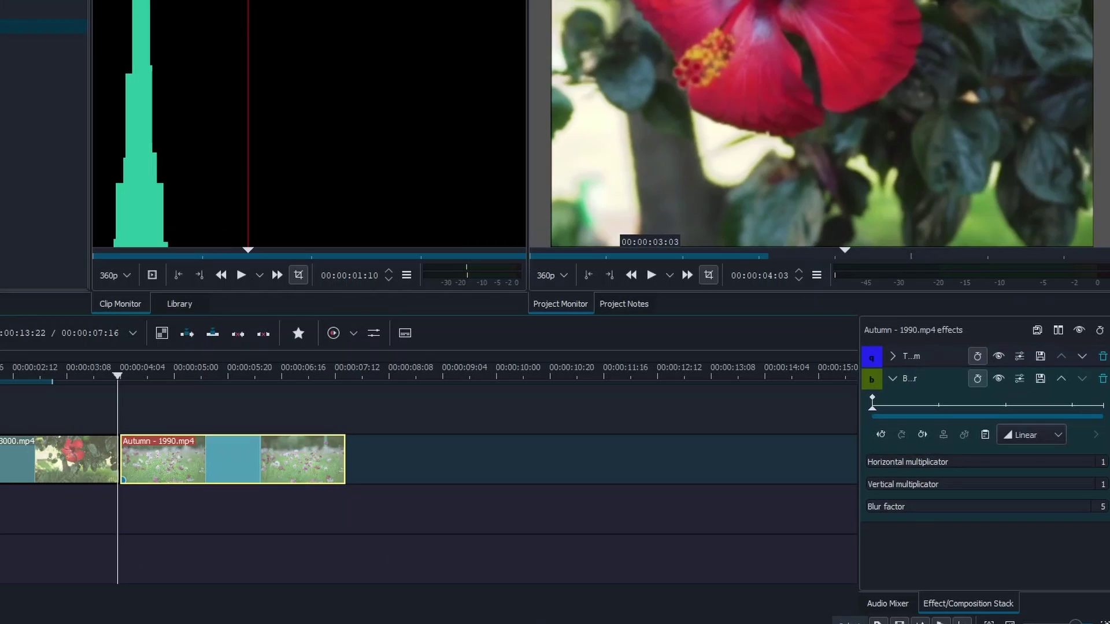
# Select the red-flower clip and enter 0 as its Box Blur blur factor
pyautogui.click(1103, 507)
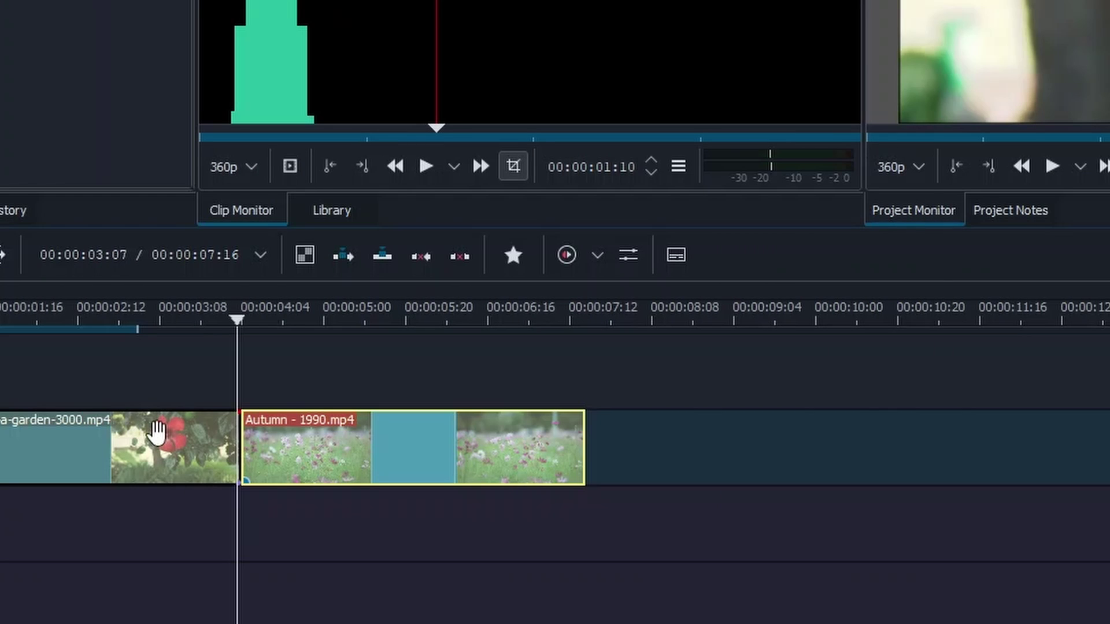
pyautogui.click(156, 432)
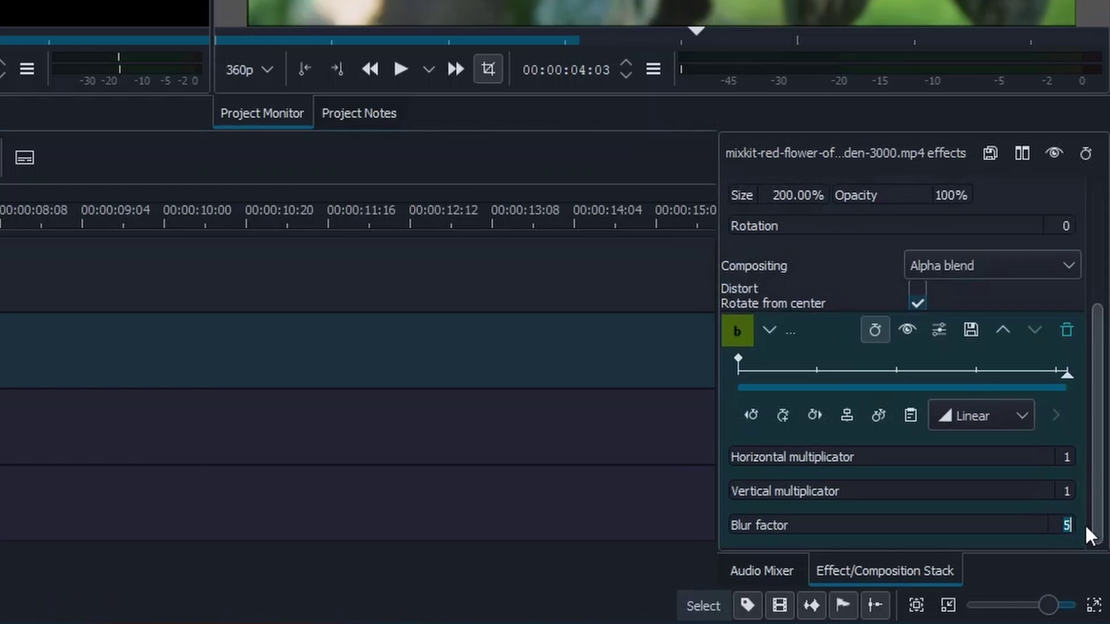
pyautogui.write('0')
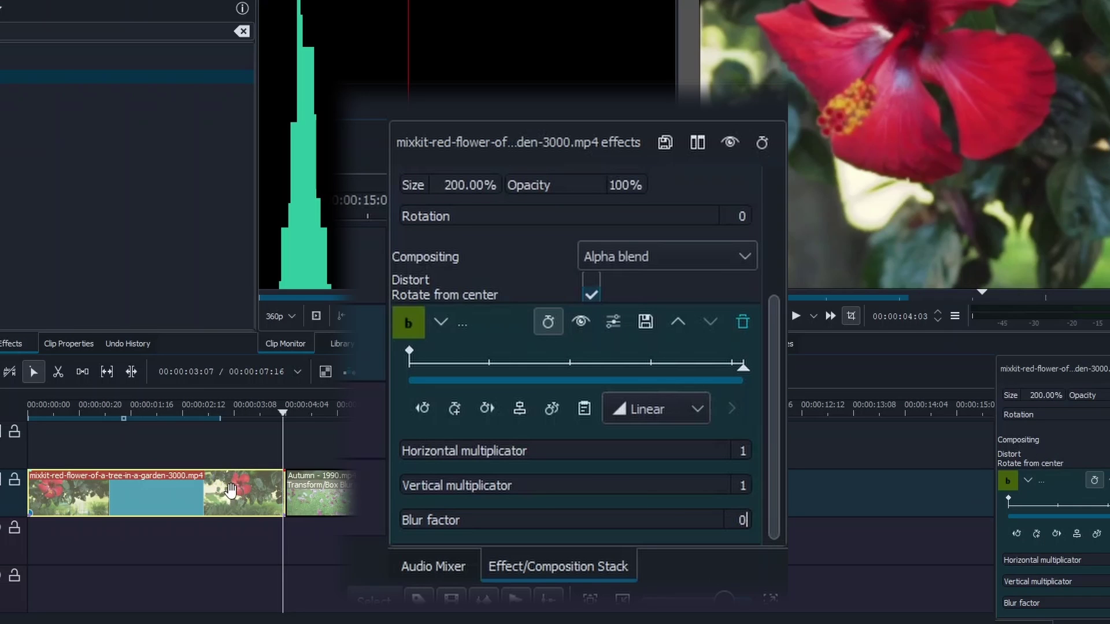
# Add a Box Blur keyframe at the red-flower clip's 100% Transform keyframe
pyautogui.moveTo(772, 331); pyautogui.dragTo(774, 162)
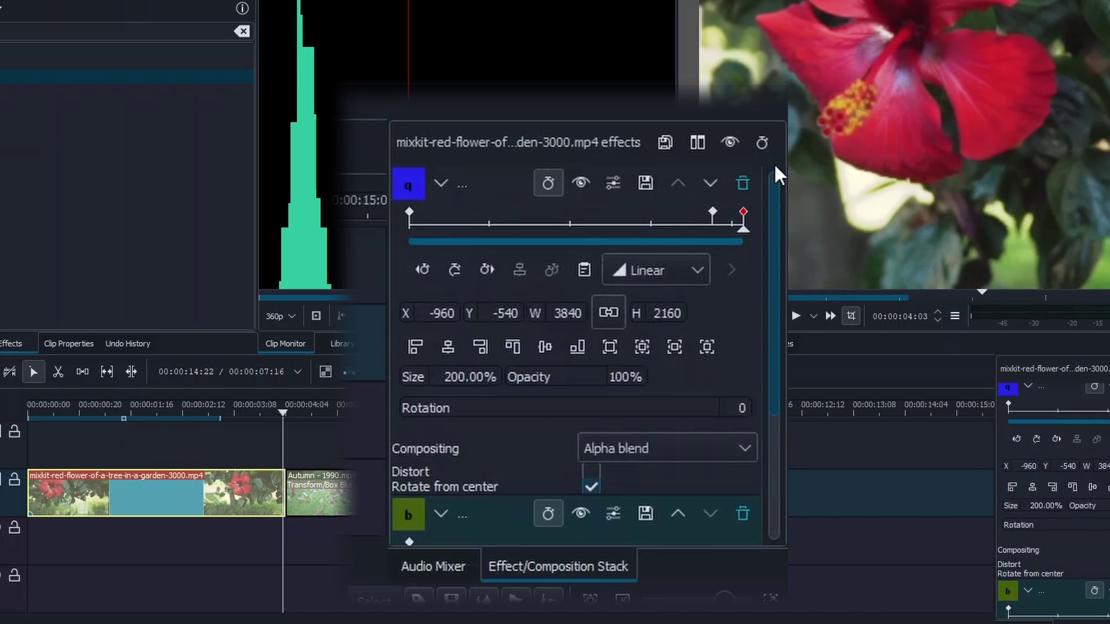
pyautogui.click(714, 214)
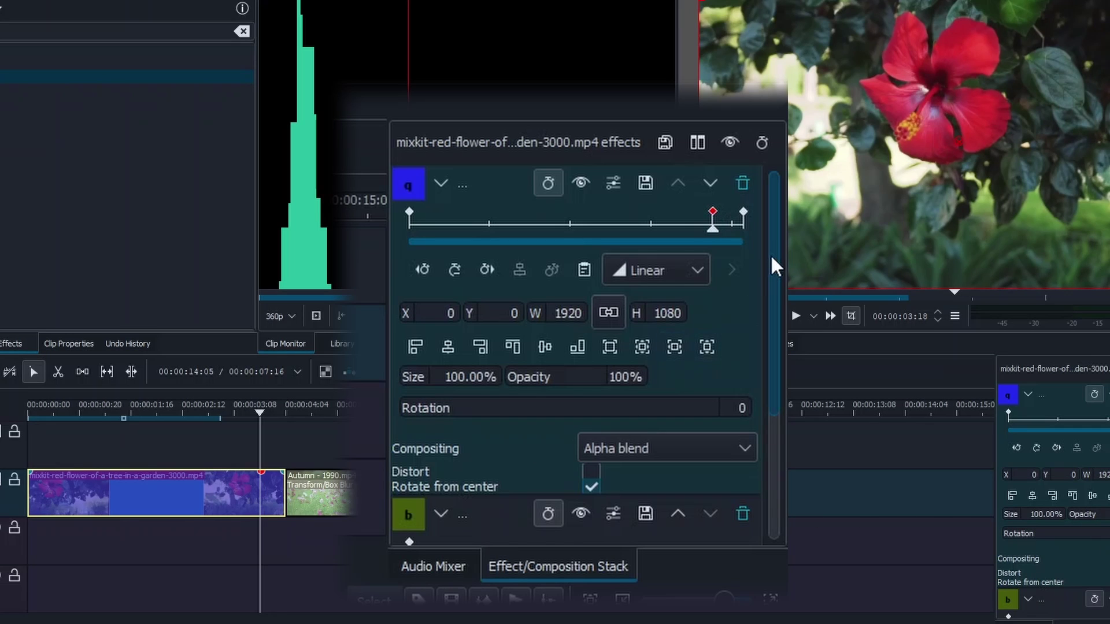
pyautogui.scroll(-3, 774, 268)
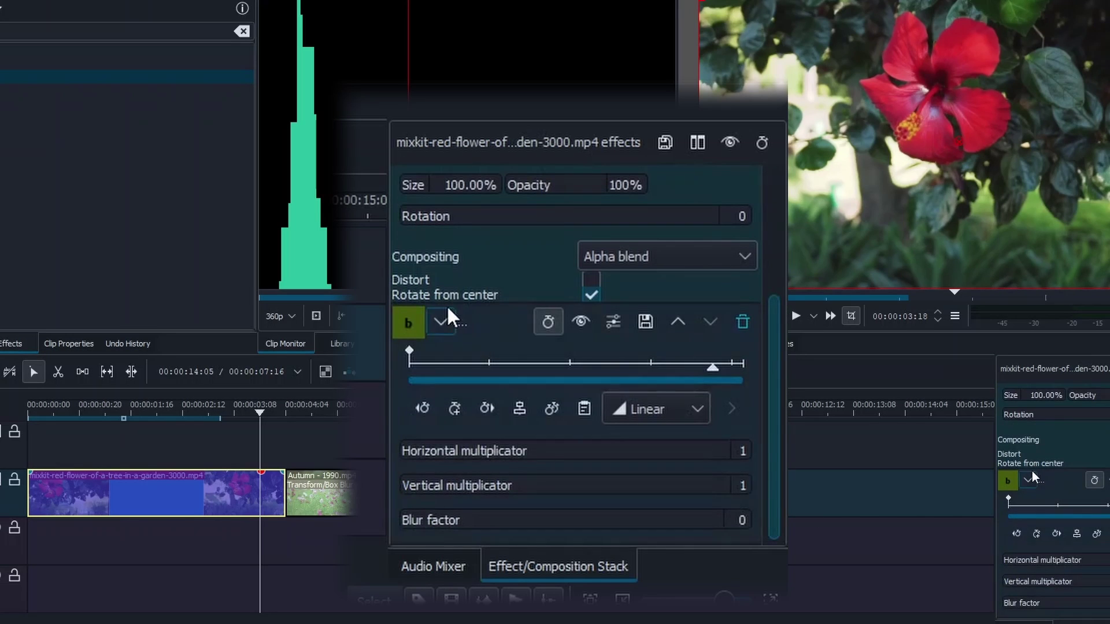
pyautogui.click(453, 407)
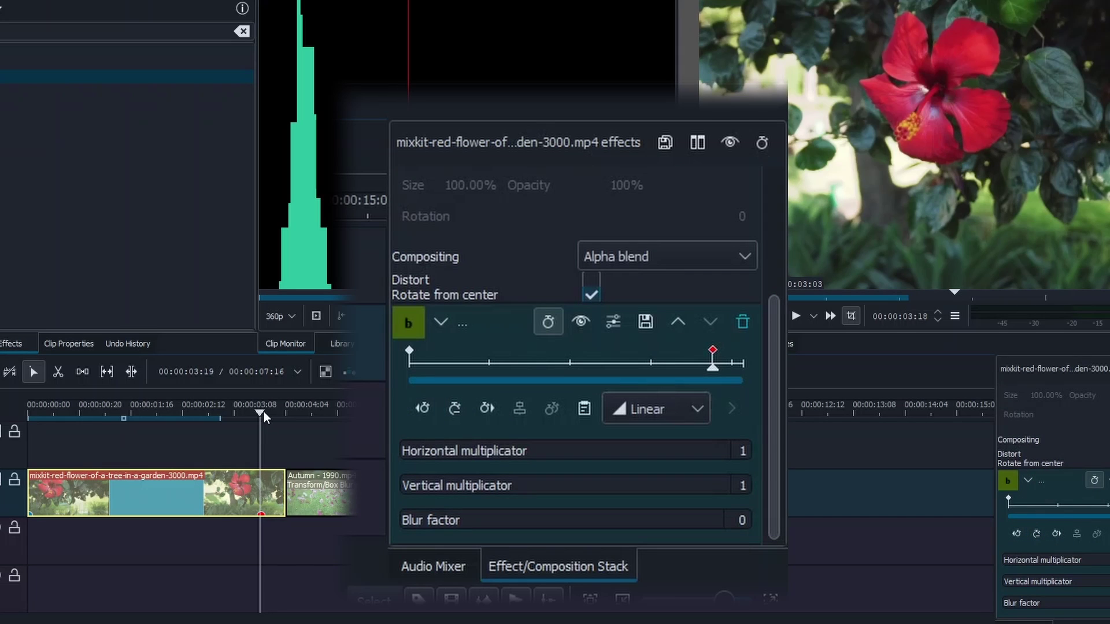
# Keyframe the flower clip's last frame with Blur factor 20 and Horizontal multiplicator 24
pyautogui.moveTo(264, 411); pyautogui.dragTo(283, 414)
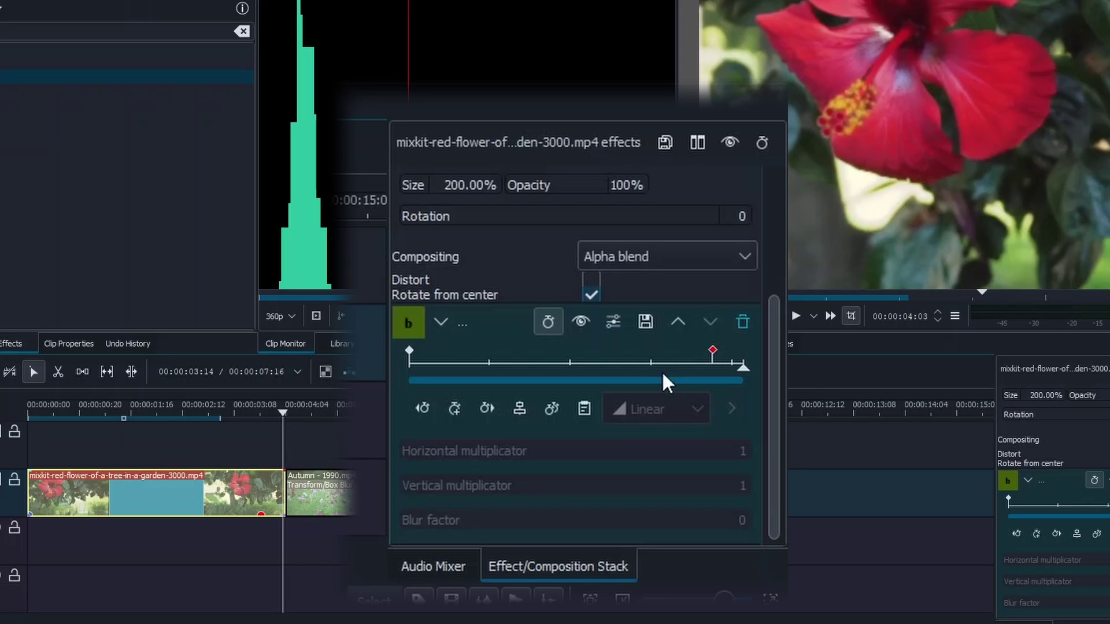
pyautogui.click(456, 411)
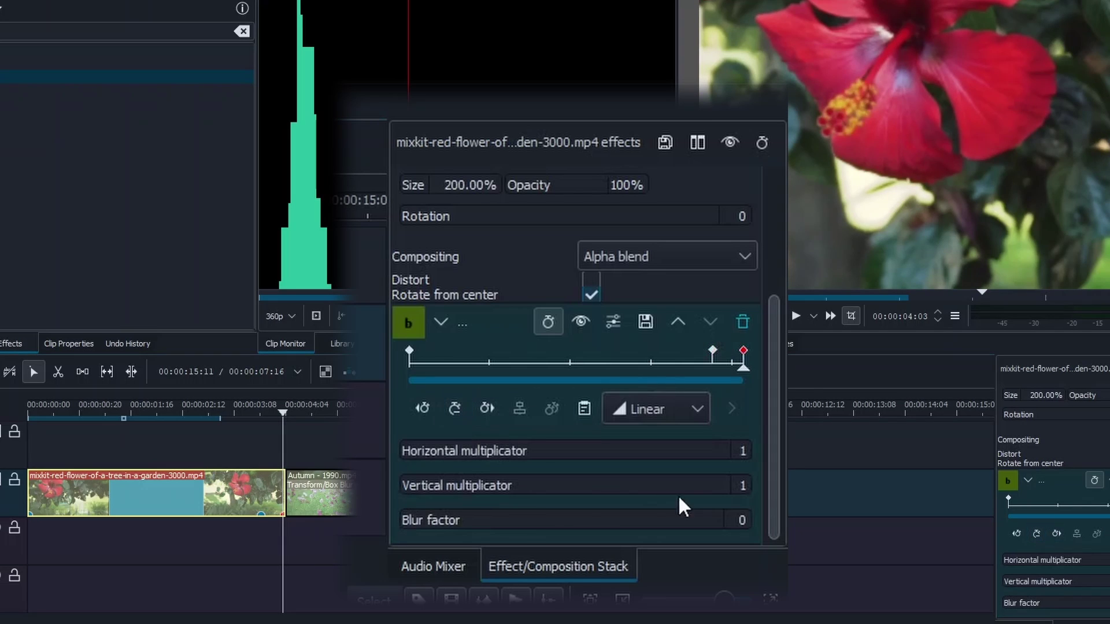
pyautogui.click(730, 520)
pyautogui.doubleClick(731, 521)
pyautogui.press('Return')
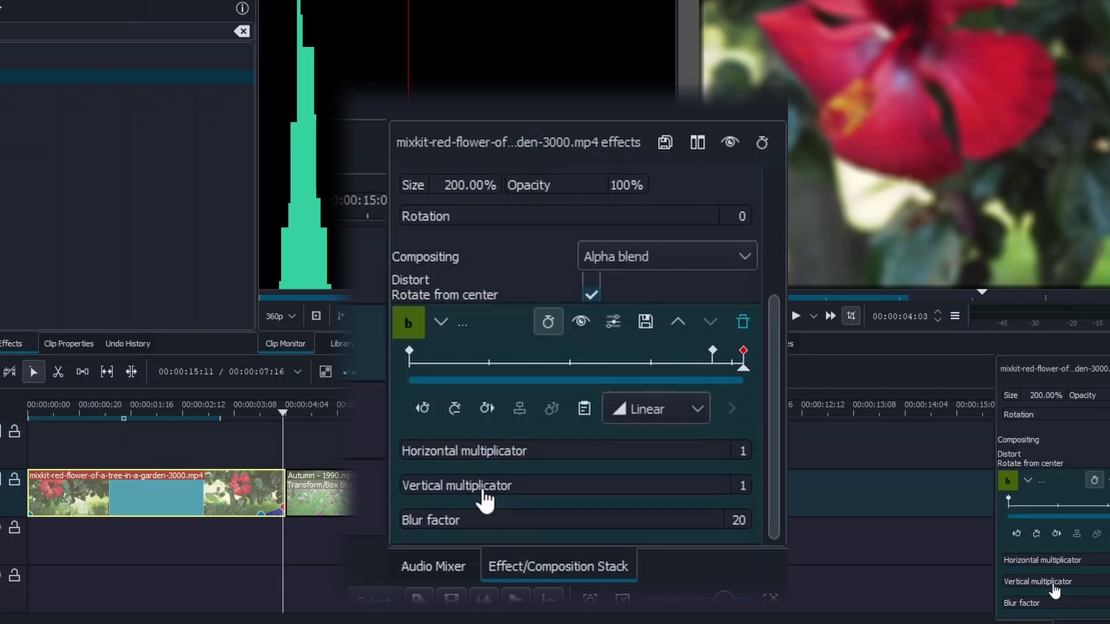
pyautogui.moveTo(412, 457); pyautogui.dragTo(555, 468)
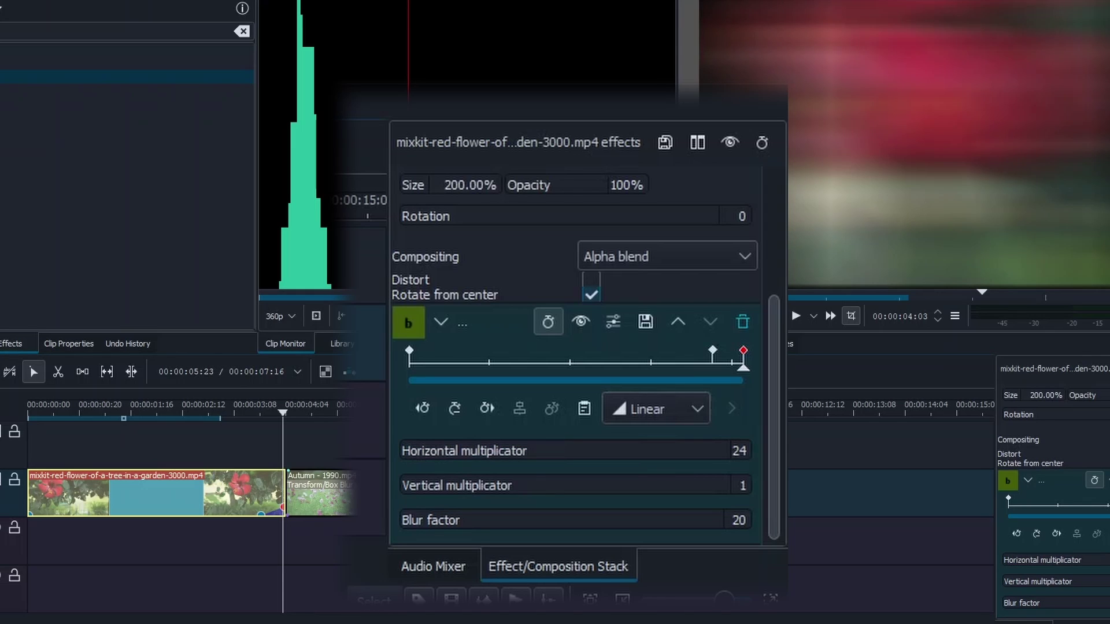
pyautogui.press('Right')
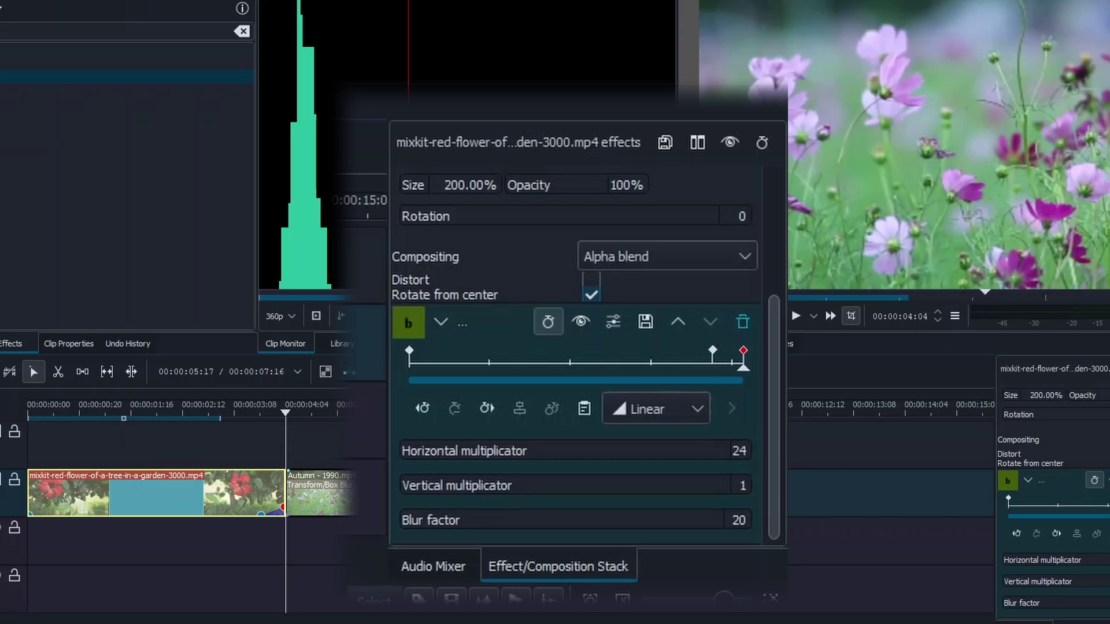
pyautogui.click(318, 497)
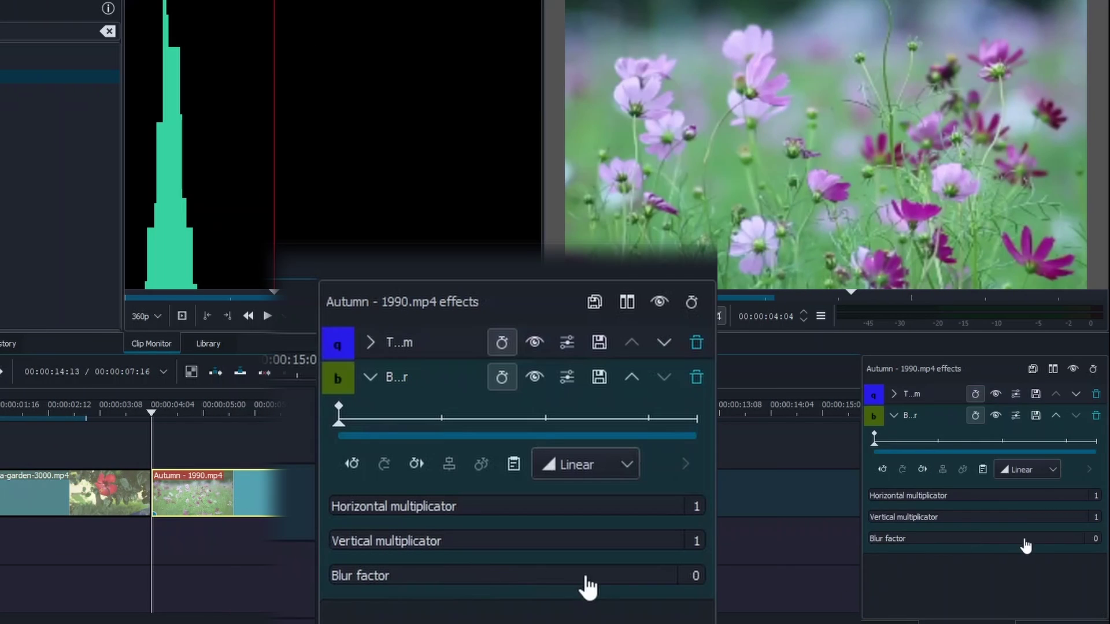
# At the Autumn clip's start, set Box Blur factor 20 and Vertical multiplicator 20
pyautogui.click(1102, 539)
pyautogui.write('20')
pyautogui.press('Return')
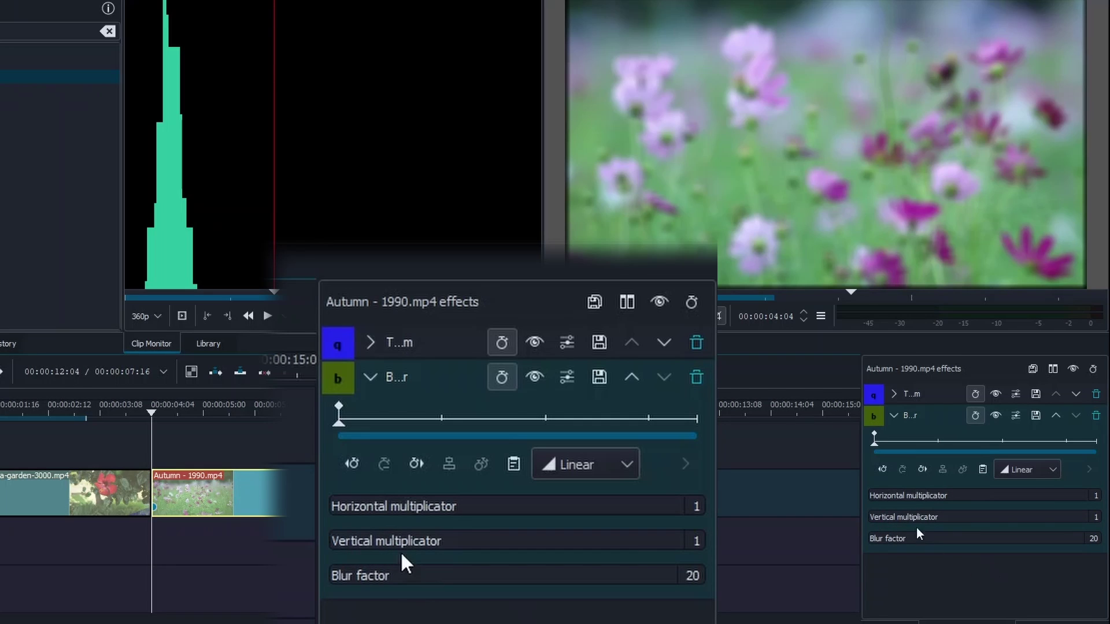
pyautogui.moveTo(458, 545); pyautogui.dragTo(468, 544)
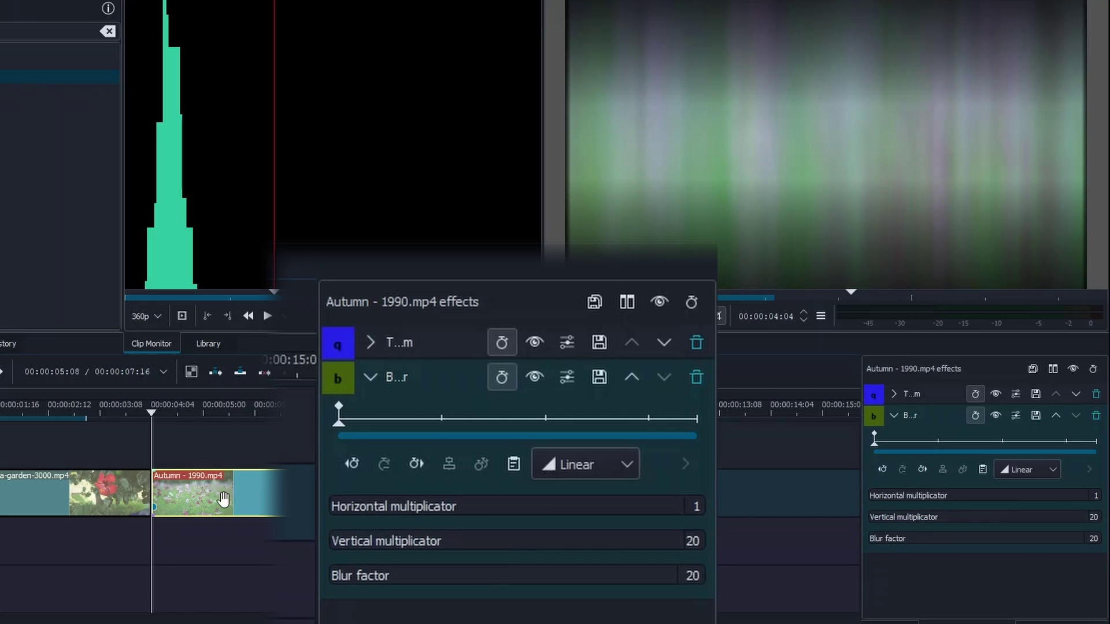
# Add a Box Blur keyframe a few frames into the Autumn clip
pyautogui.press('space')
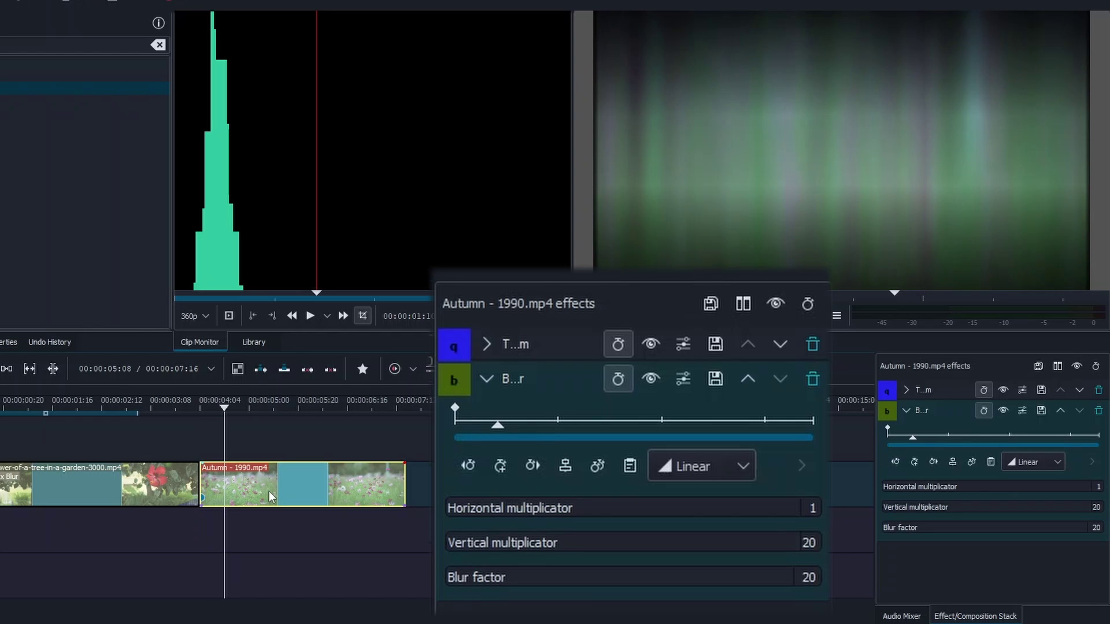
pyautogui.click(913, 463)
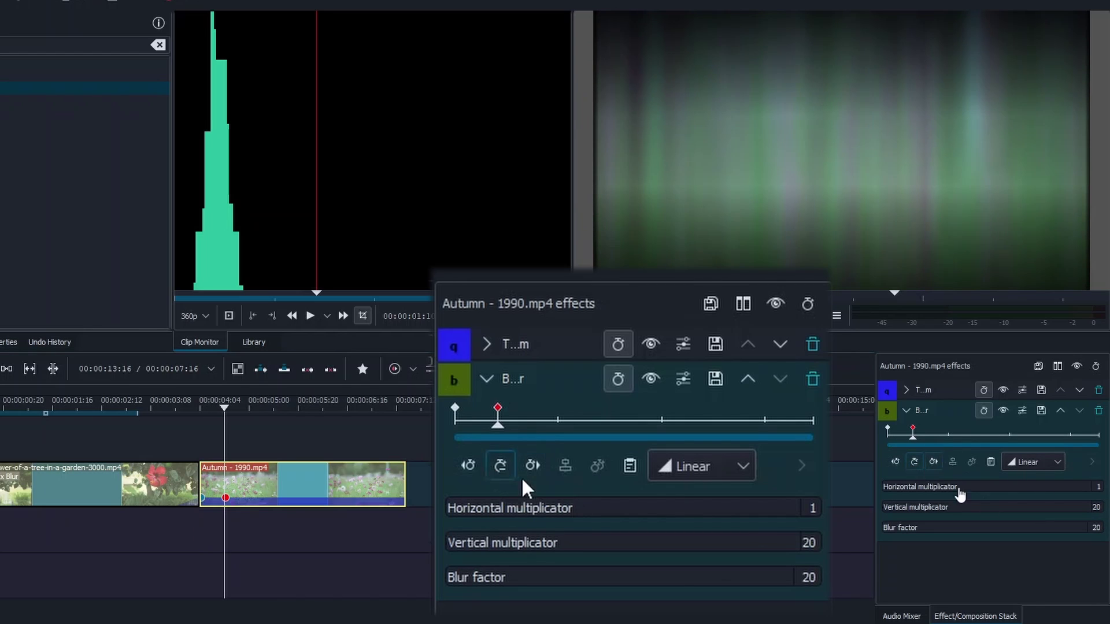
pyautogui.click(1095, 526)
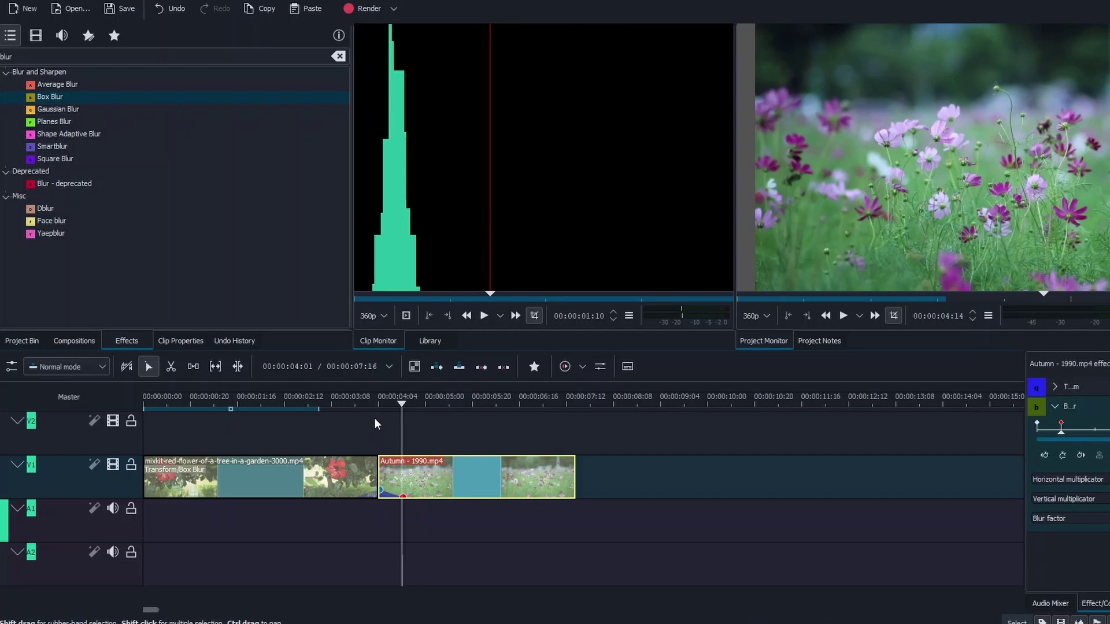
pyautogui.moveTo(375, 411); pyautogui.dragTo(331, 428)
pyautogui.press('space')
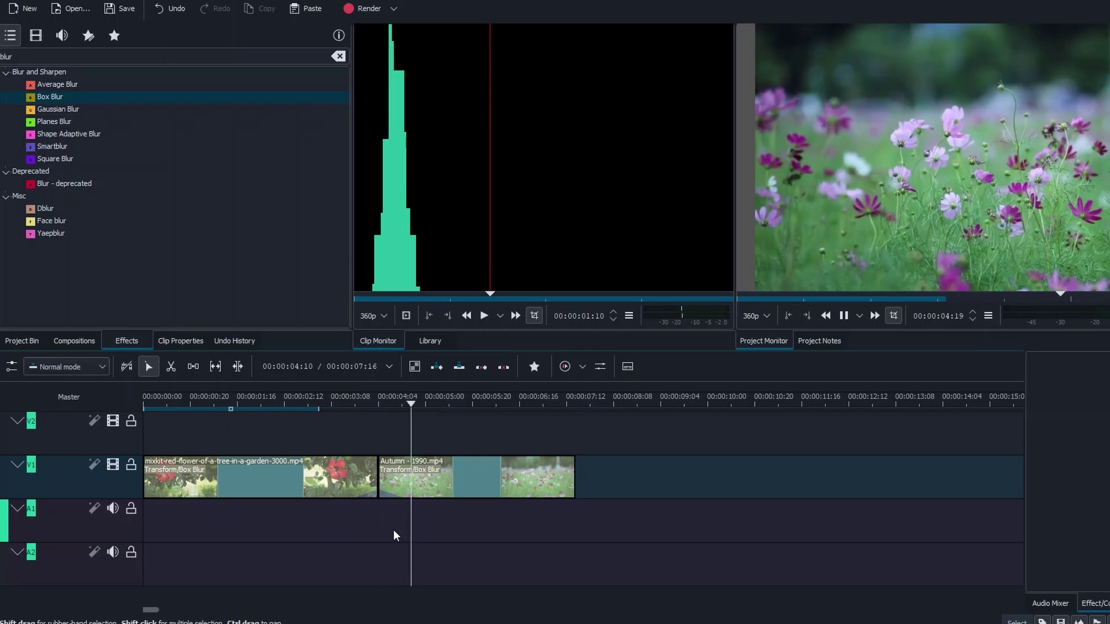
pyautogui.press('space')
pyautogui.moveTo(425, 404); pyautogui.dragTo(369, 407)
# Drag 'Swoosh - normal v1' from the Project Bin onto track A1 just before the cut
pyautogui.click(37, 344)
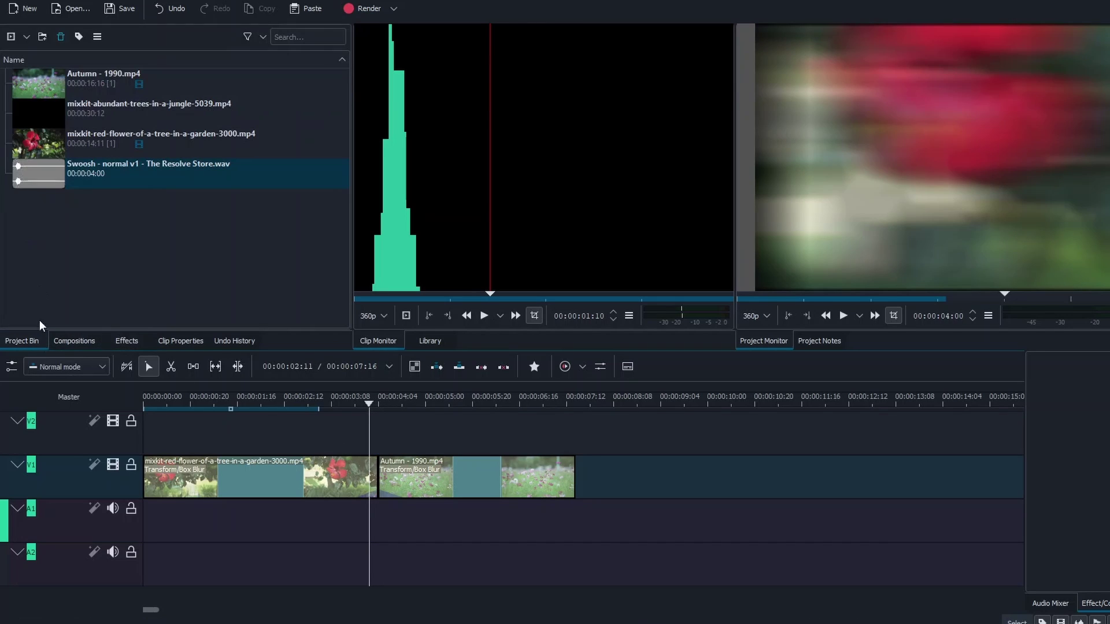
pyautogui.moveTo(34, 180); pyautogui.dragTo(352, 519)
pyautogui.click(381, 527)
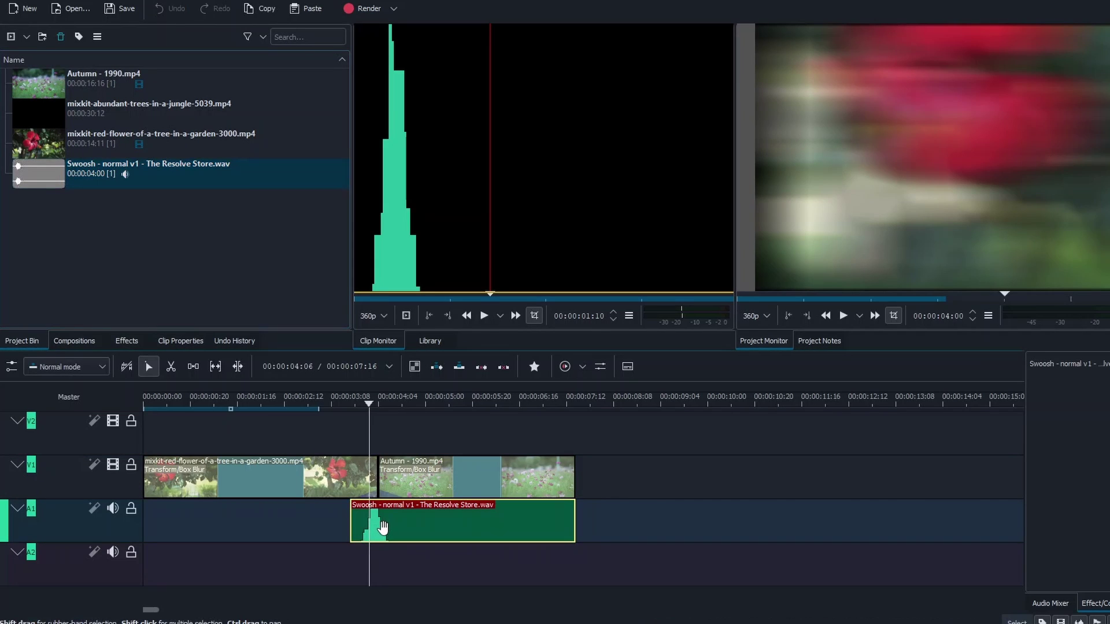
pyautogui.click(338, 396)
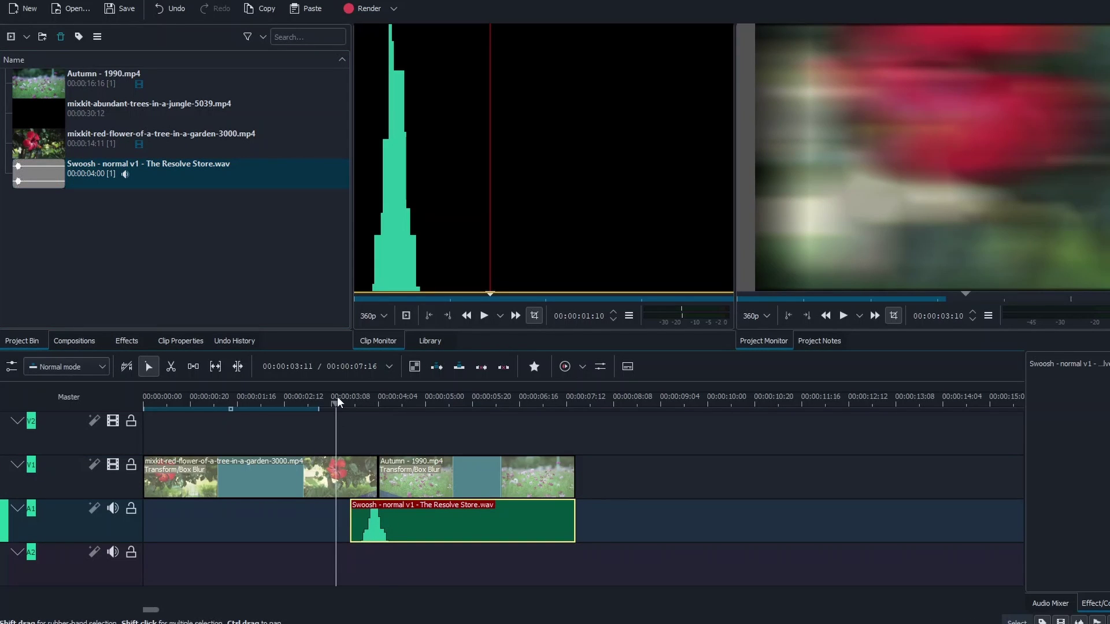